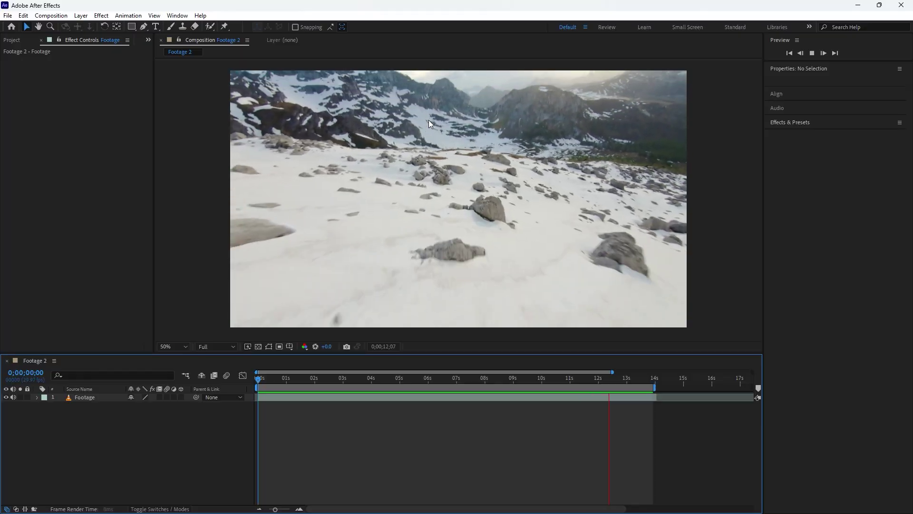
# Step: Find the 3D Camera Tracker by searching '3d came', apply it to the Footage layer, and let the solve finish
pyautogui.press('space')
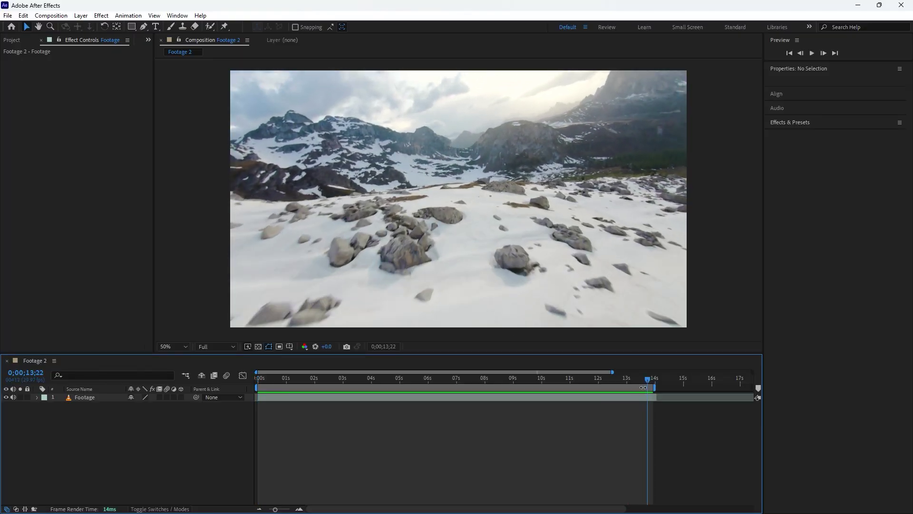
pyautogui.moveTo(647, 379); pyautogui.dragTo(313, 378)
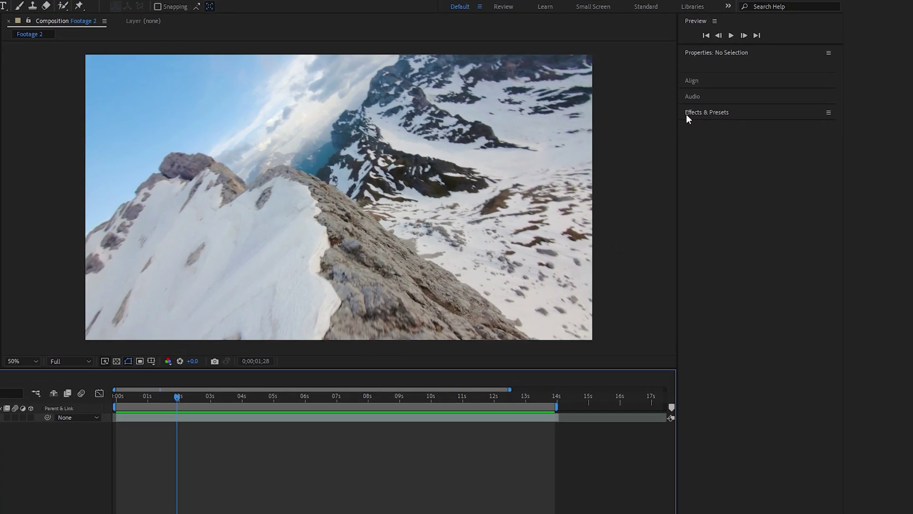
pyautogui.click(687, 113)
pyautogui.click(712, 125)
pyautogui.write('3d came')
pyautogui.moveTo(718, 144); pyautogui.dragTo(386, 404)
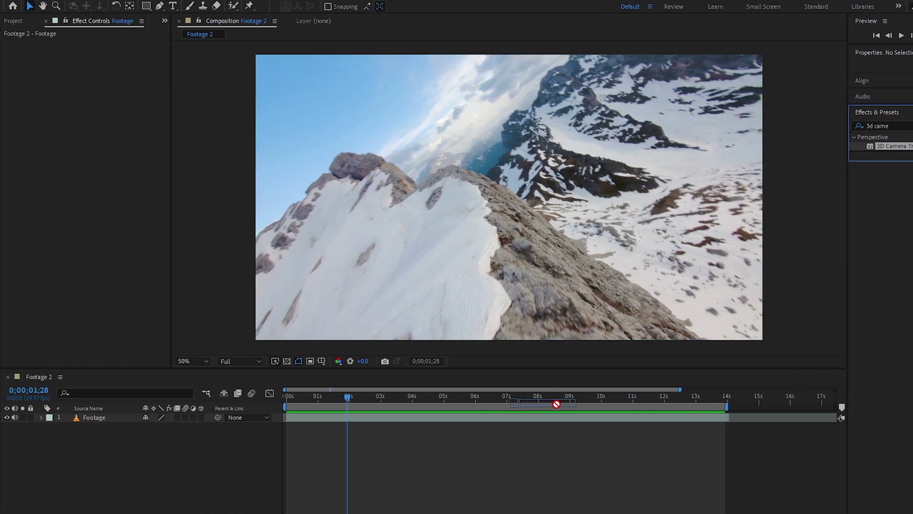
pyautogui.moveTo(556, 404); pyautogui.dragTo(552, 416)
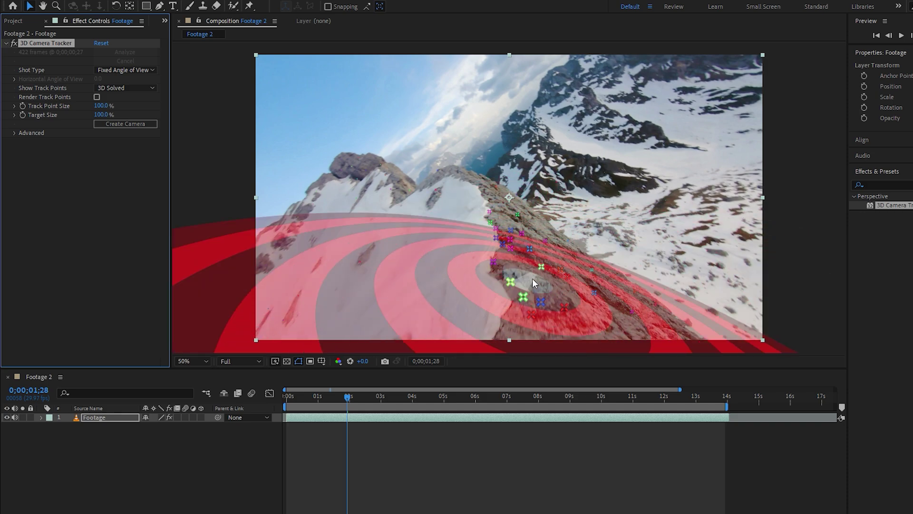
# Step: Set Track Point Size to 211% and Target Size to 23%, then toggle Render Track Points on and off
pyautogui.moveTo(350, 397); pyautogui.dragTo(667, 397)
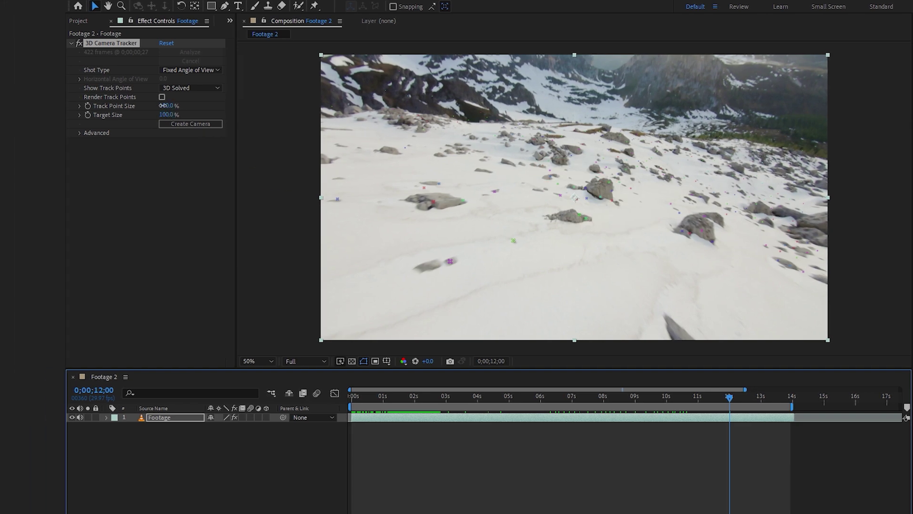
pyautogui.moveTo(163, 105); pyautogui.dragTo(223, 107)
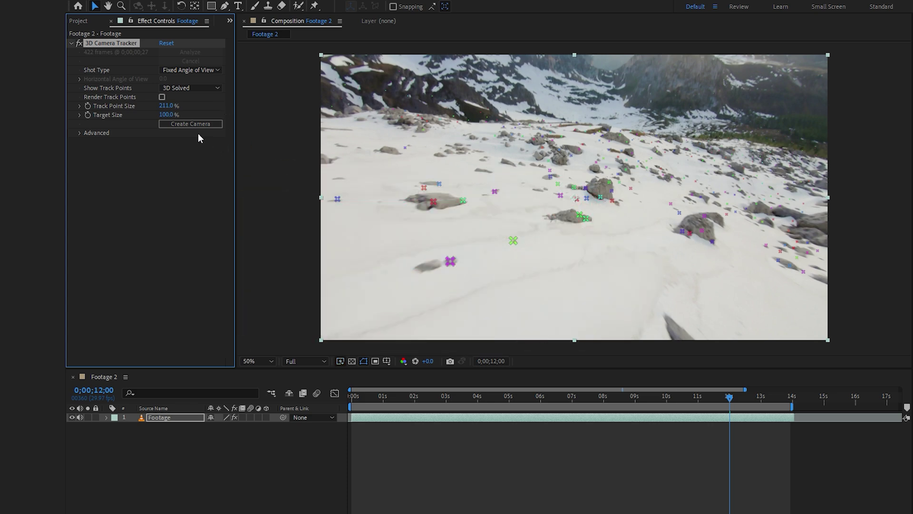
pyautogui.moveTo(166, 115); pyautogui.dragTo(131, 114)
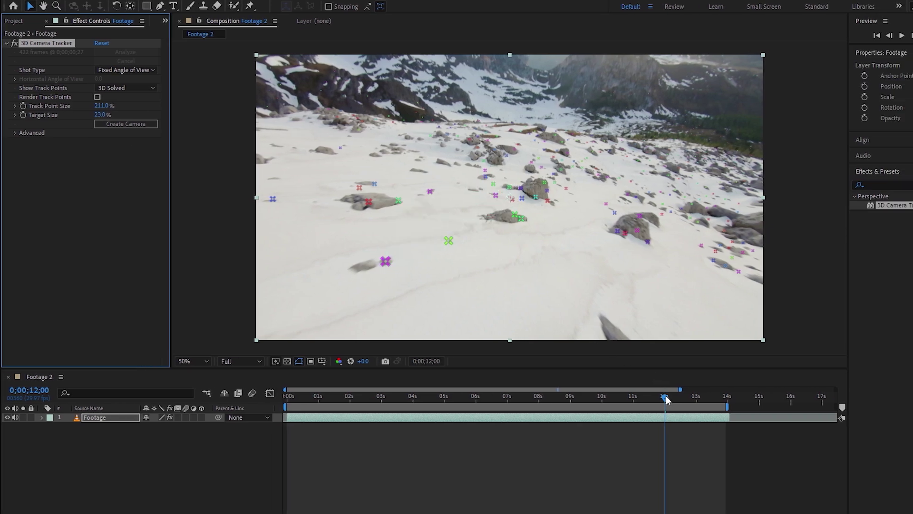
pyautogui.moveTo(664, 397); pyautogui.dragTo(273, 387)
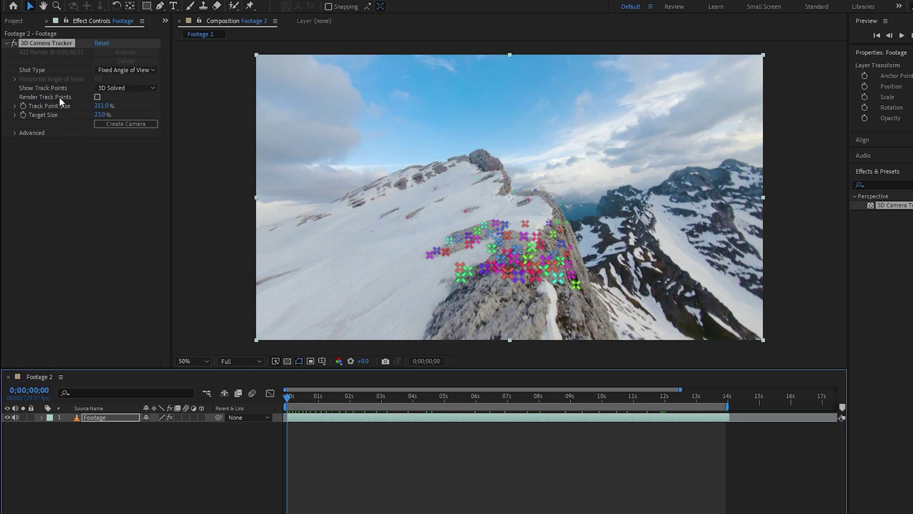
pyautogui.click(95, 97)
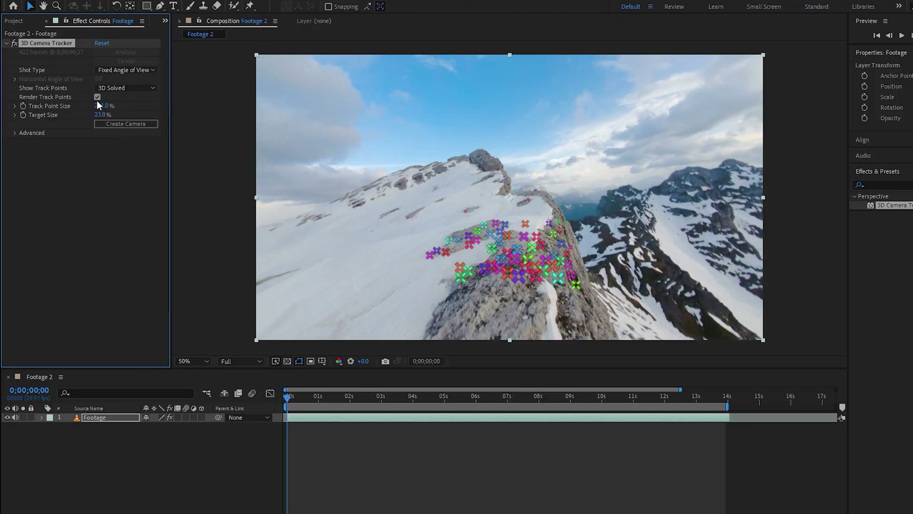
pyautogui.click(97, 97)
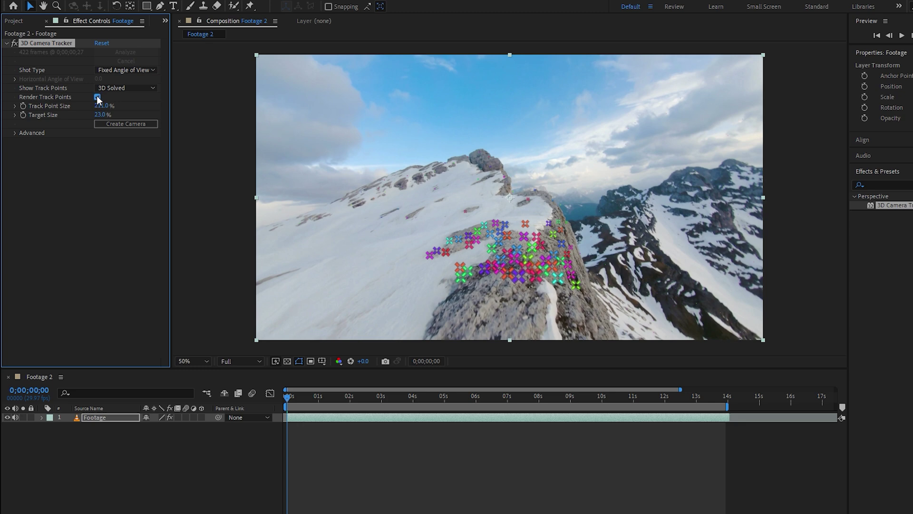
# Step: Expand the tracker's Advanced settings and check Solve Method, leaving it on Auto Detect (1.33 px error)
pyautogui.click(15, 132)
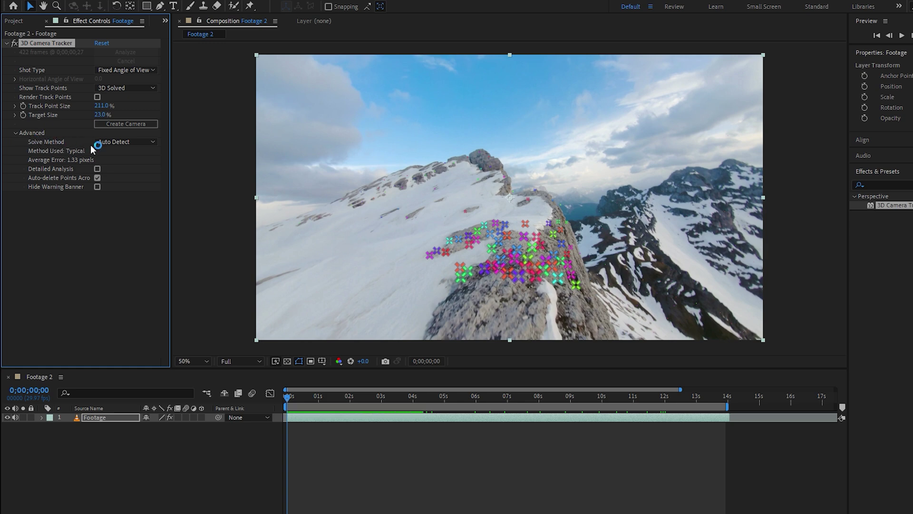
pyautogui.click(145, 143)
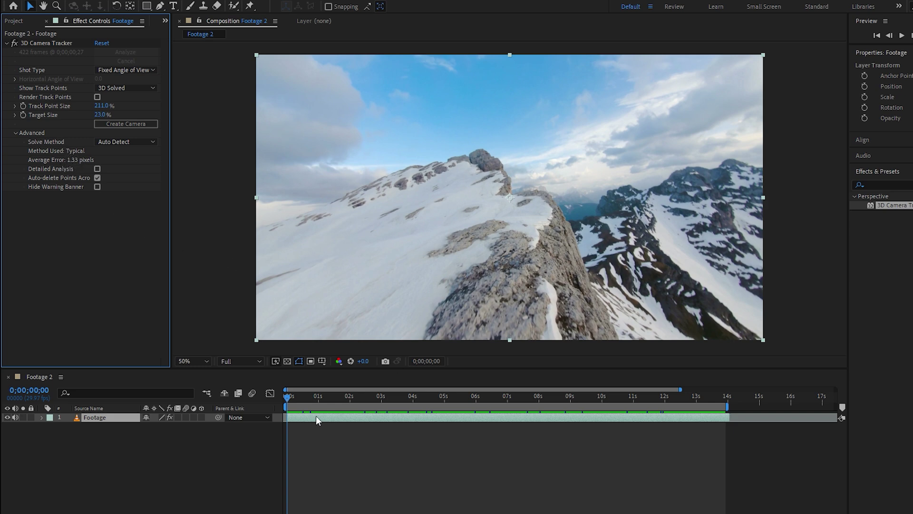
pyautogui.moveTo(289, 397)
pyautogui.mouseDown()
pyautogui.moveTo(326, 395)
pyautogui.moveTo(291, 401)
pyautogui.mouseUp()
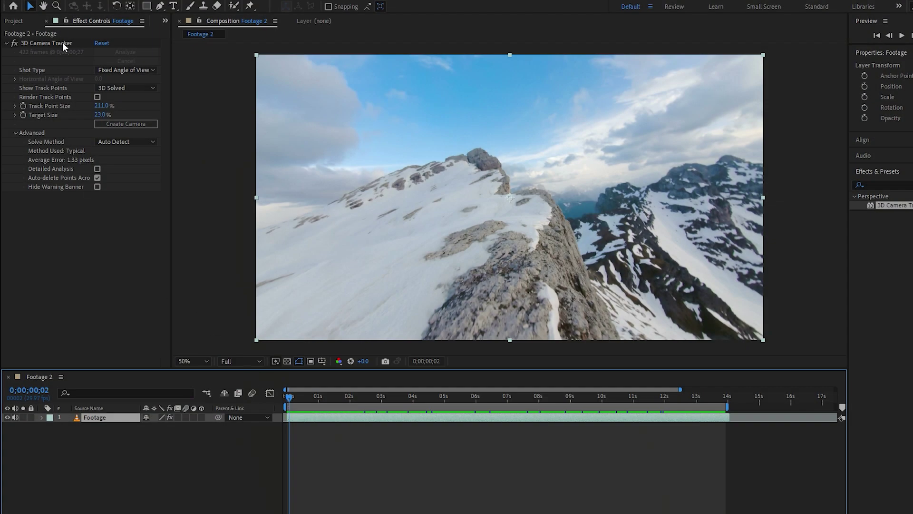
# Step: Enable Detailed Analysis to re-solve the camera, check the track, and reduce Track Point Size to 25%
pyautogui.click(60, 43)
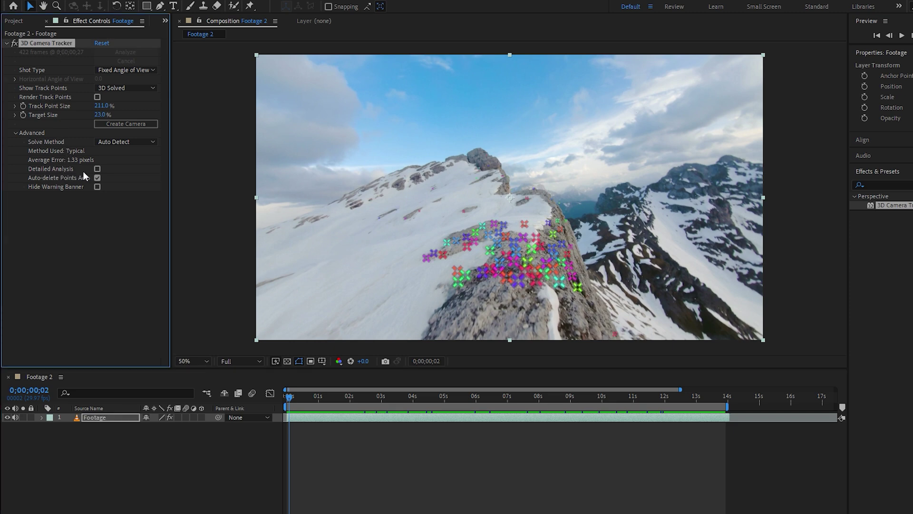
pyautogui.click(98, 169)
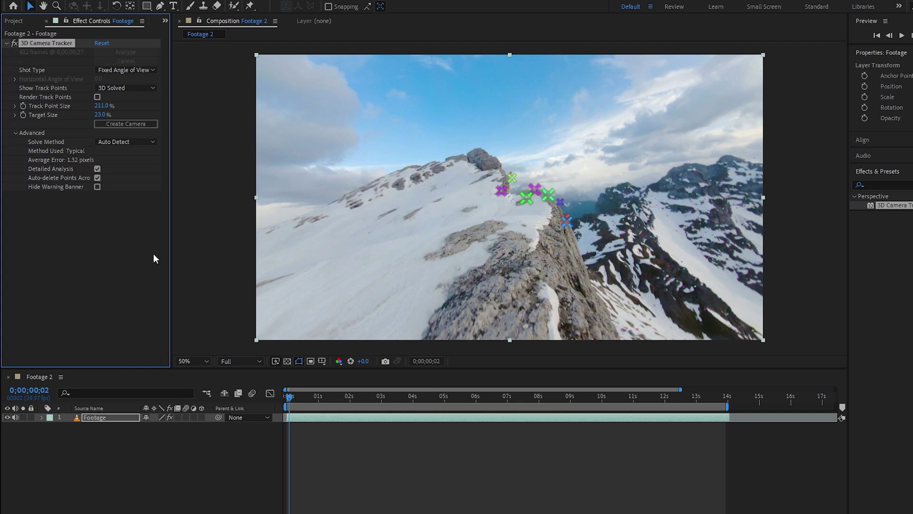
pyautogui.moveTo(289, 398); pyautogui.dragTo(343, 401)
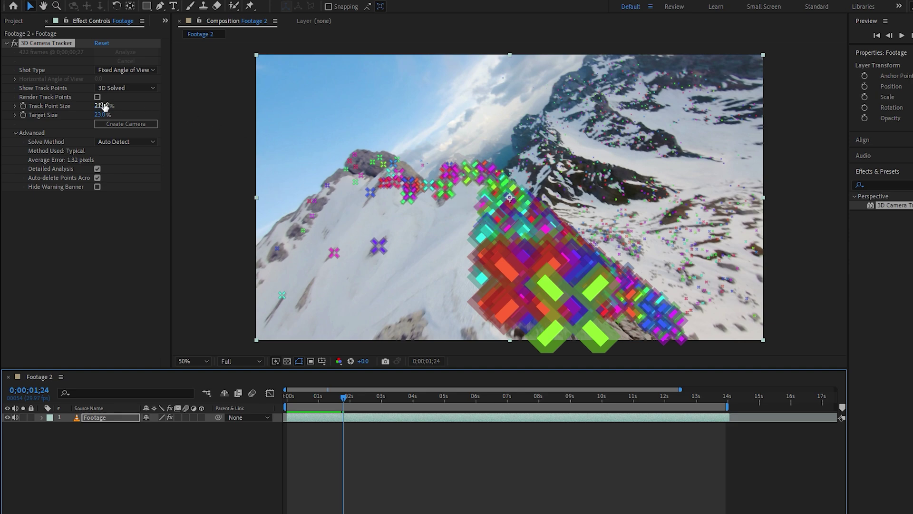
pyautogui.moveTo(343, 396); pyautogui.dragTo(317, 385)
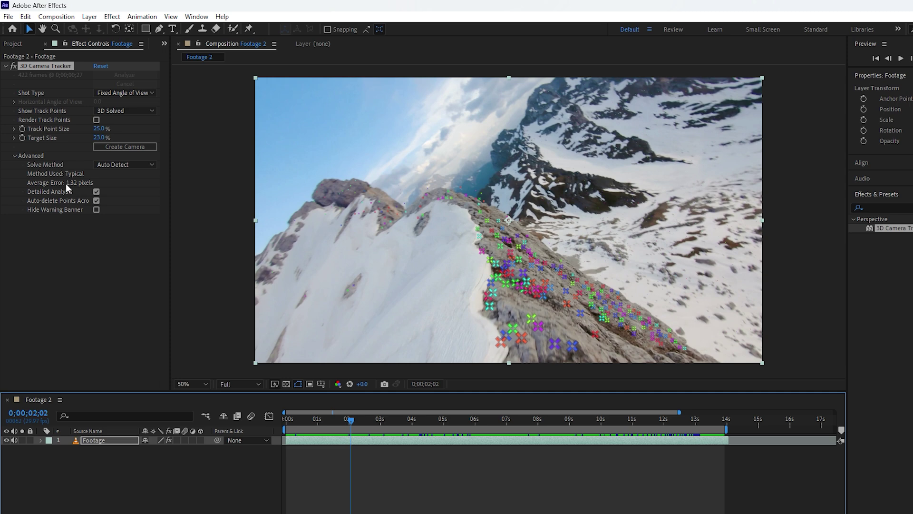
# Step: Select a cluster of track points on the rocky ridge and bring up the target's layer-creation menu
pyautogui.moveTo(351, 420); pyautogui.dragTo(293, 422)
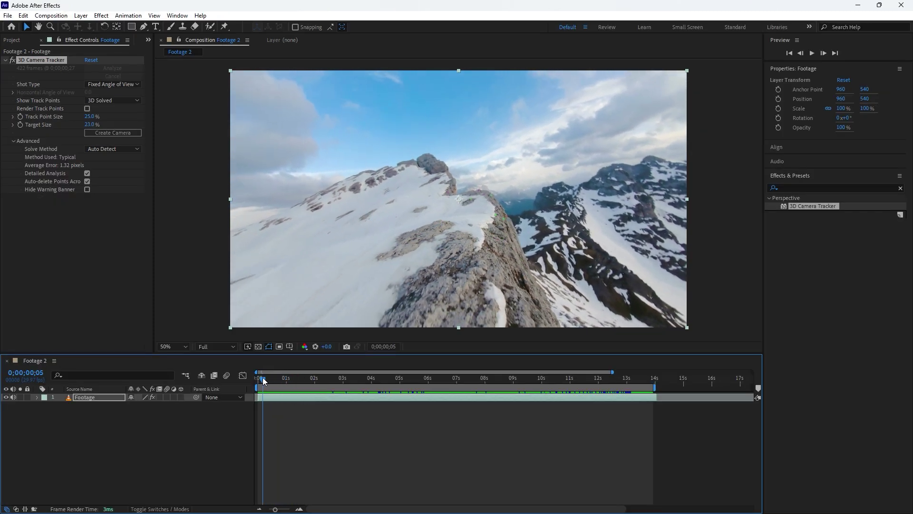
pyautogui.moveTo(264, 381); pyautogui.dragTo(278, 382)
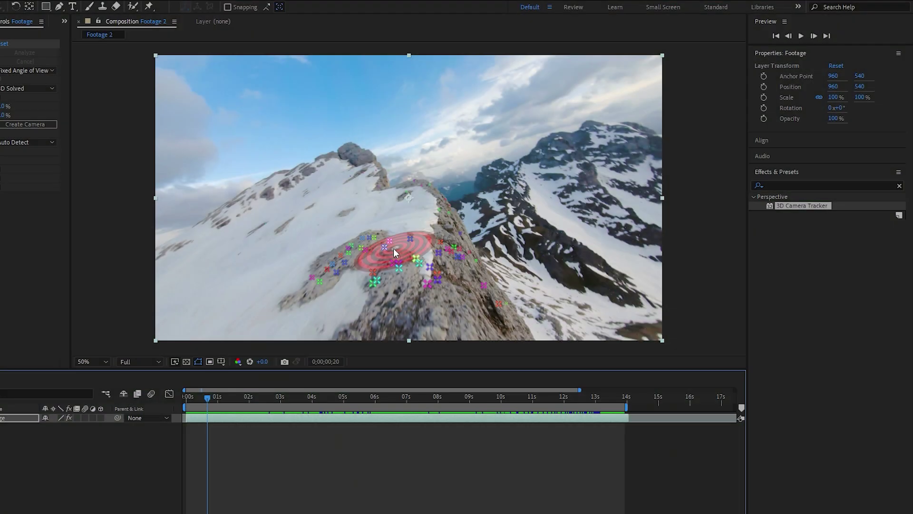
pyautogui.click(393, 249)
pyautogui.moveTo(459, 275); pyautogui.dragTo(404, 230)
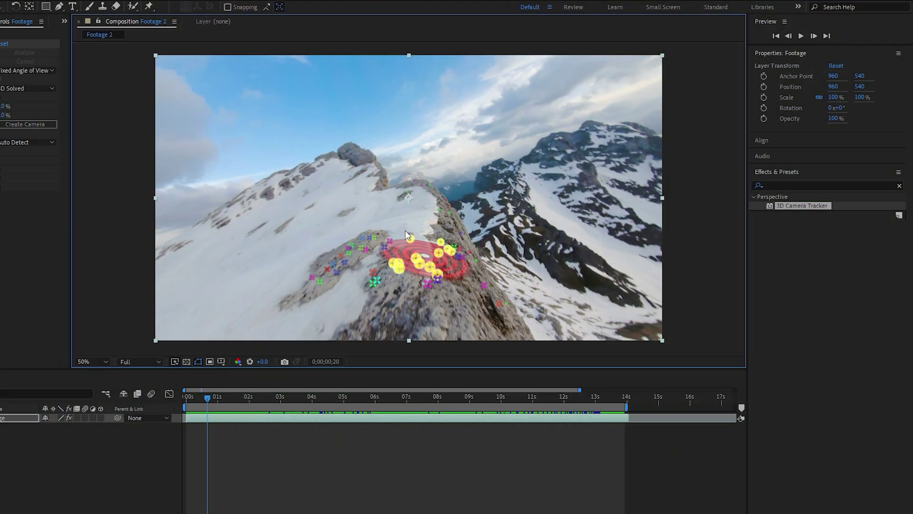
pyautogui.click(400, 241)
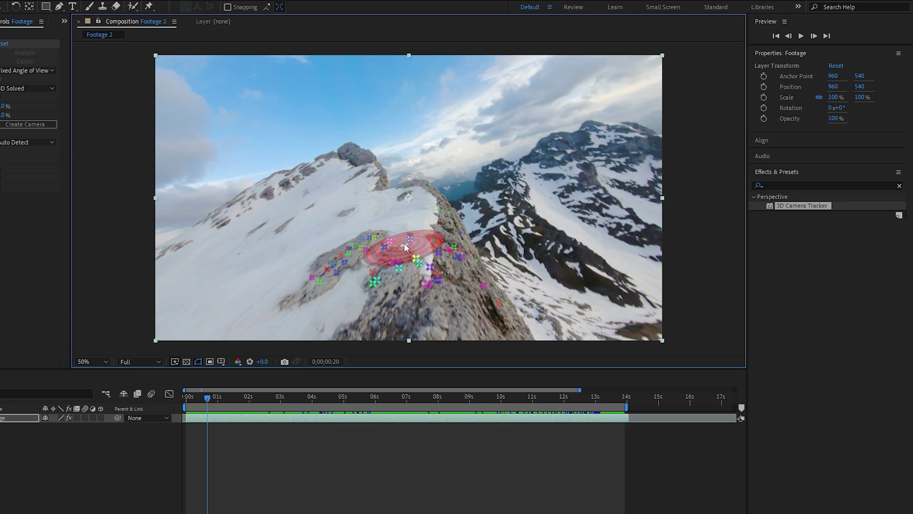
pyautogui.rightClick(405, 245)
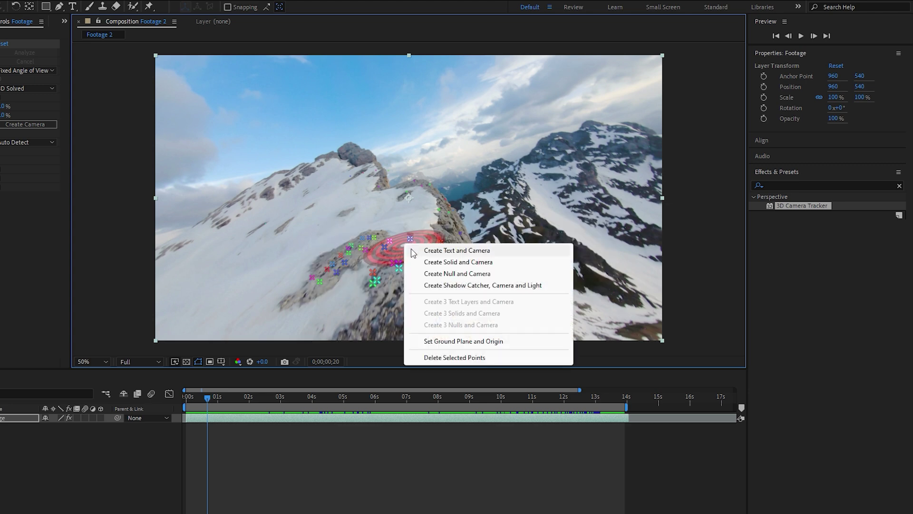
# Step: Create a text layer and camera at the ridge target, then scale the TEXT to 450%
pyautogui.click(444, 251)
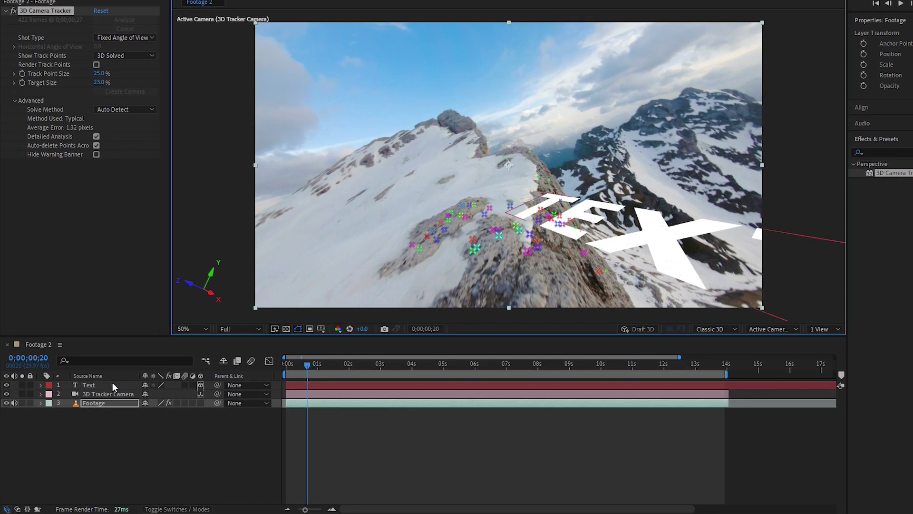
pyautogui.click(102, 385)
pyautogui.press('s')
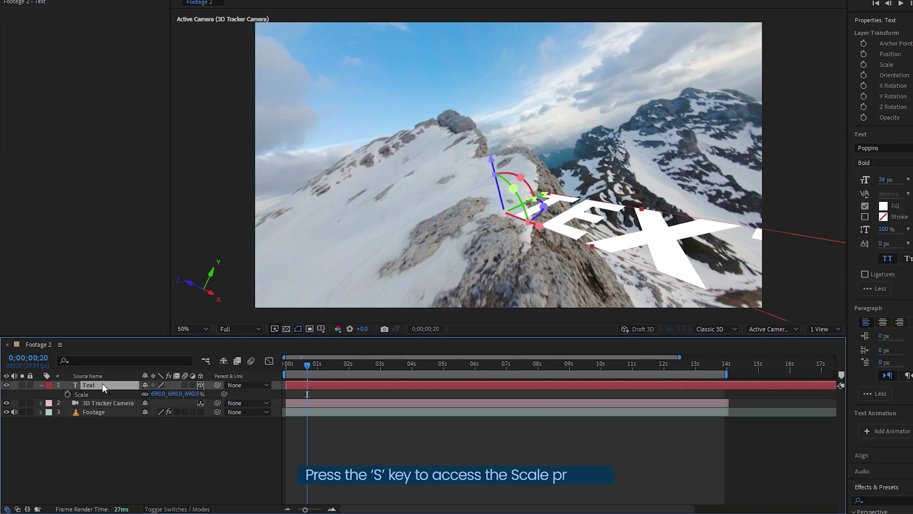
pyautogui.moveTo(155, 398); pyautogui.dragTo(137, 395)
# Step: Rotate the TEXT to X 57°, Y −48° and Z −13° so it stands upright on the ridge
pyautogui.press('r')
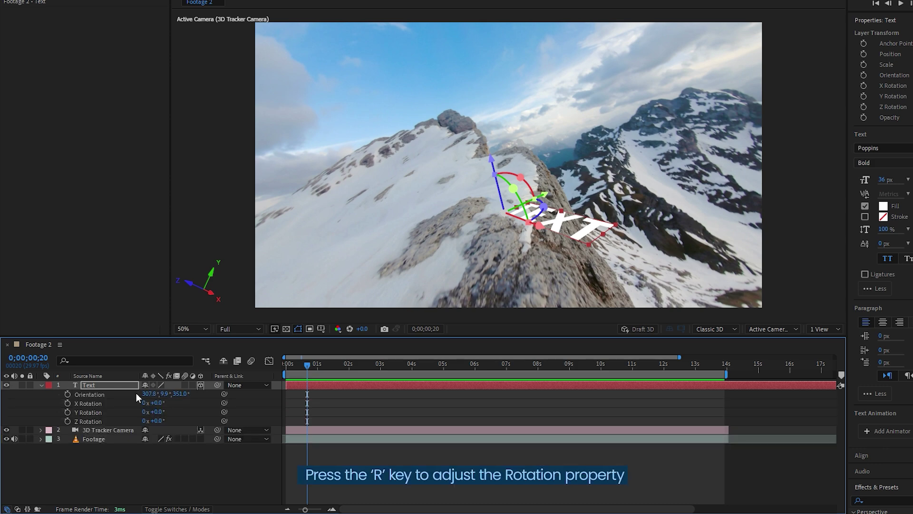
pyautogui.moveTo(153, 403); pyautogui.dragTo(139, 421)
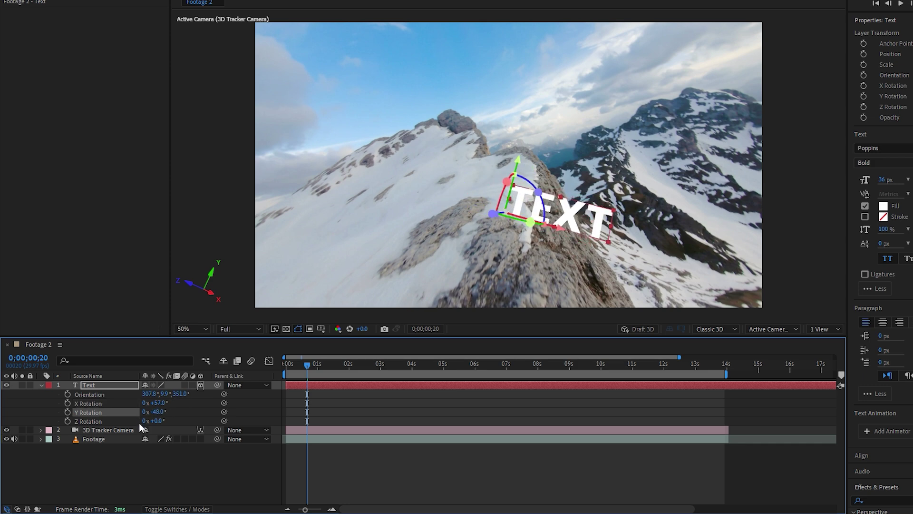
pyautogui.moveTo(150, 421); pyautogui.dragTo(149, 422)
pyautogui.click(150, 422)
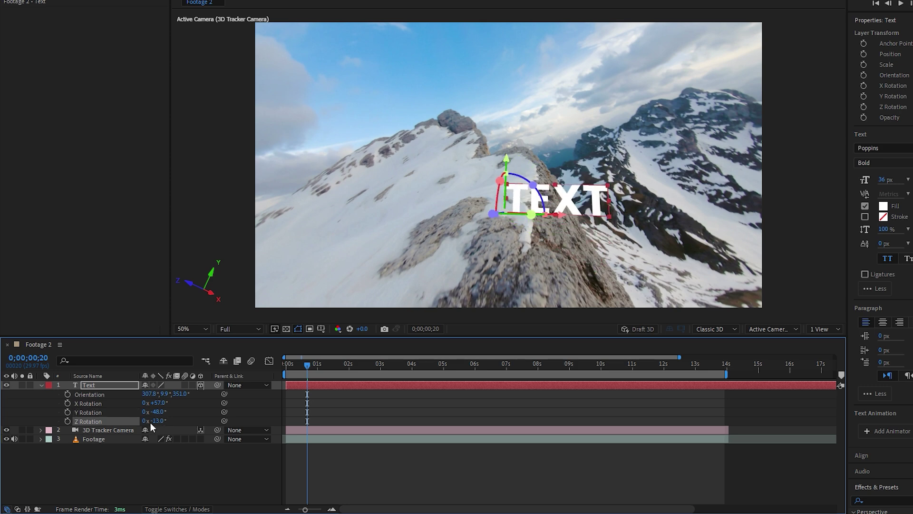
pyautogui.click(125, 386)
pyautogui.press('r')
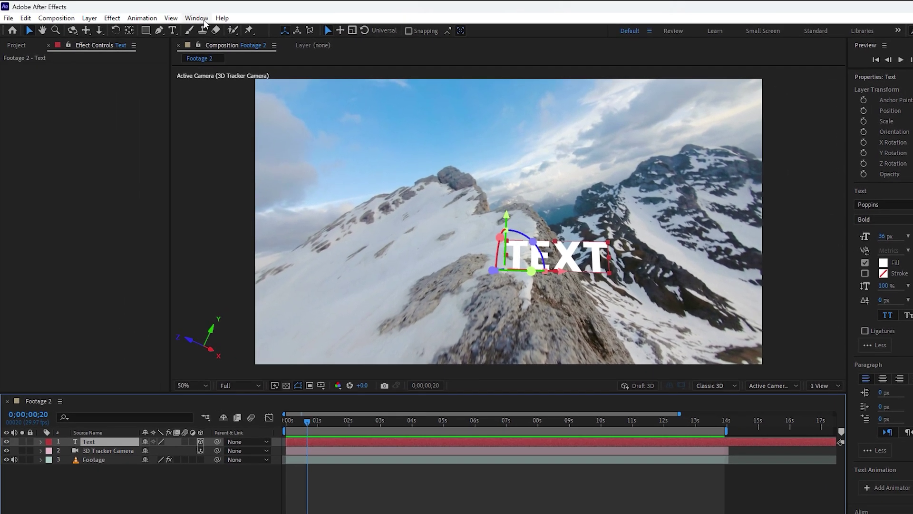
# Step: Show the Properties panel and reorient the TEXT to about 306°, 12°, 346° with the rotation gizmo
pyautogui.click(205, 20)
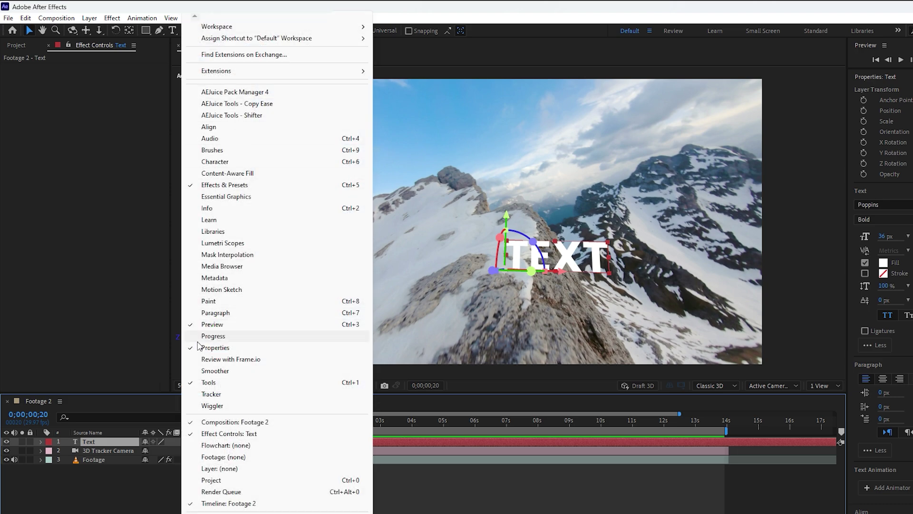
pyautogui.click(223, 349)
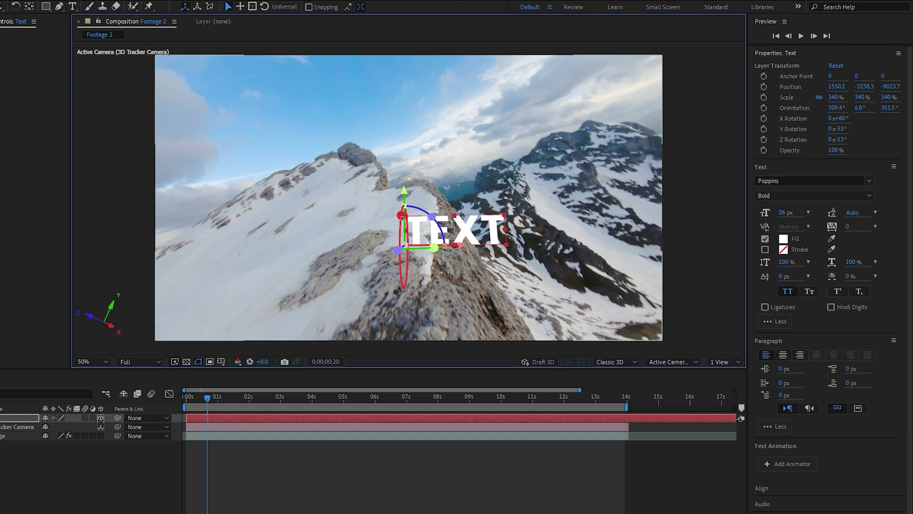
pyautogui.moveTo(403, 266); pyautogui.dragTo(403, 214)
pyautogui.moveTo(435, 246); pyautogui.dragTo(435, 247)
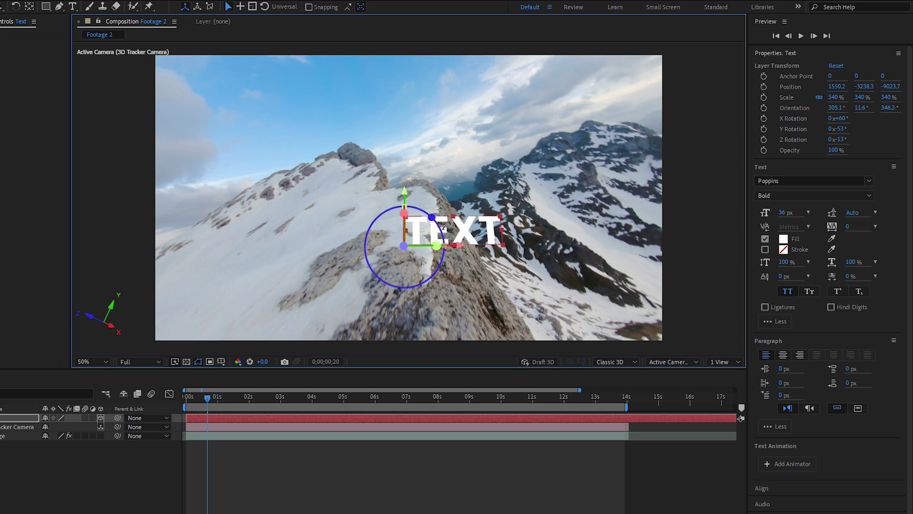
pyautogui.moveTo(432, 218); pyautogui.dragTo(453, 234)
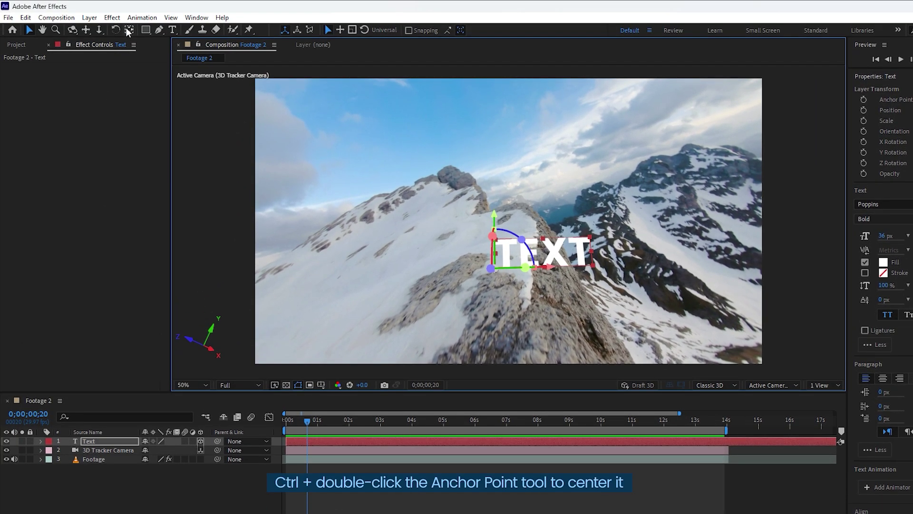
# Step: Centre the text's anchor point and rotate the text layer about 16 degrees
pyautogui.keyDown('ctrl'); pyautogui.doubleClick(127, 30); pyautogui.keyUp('ctrl')
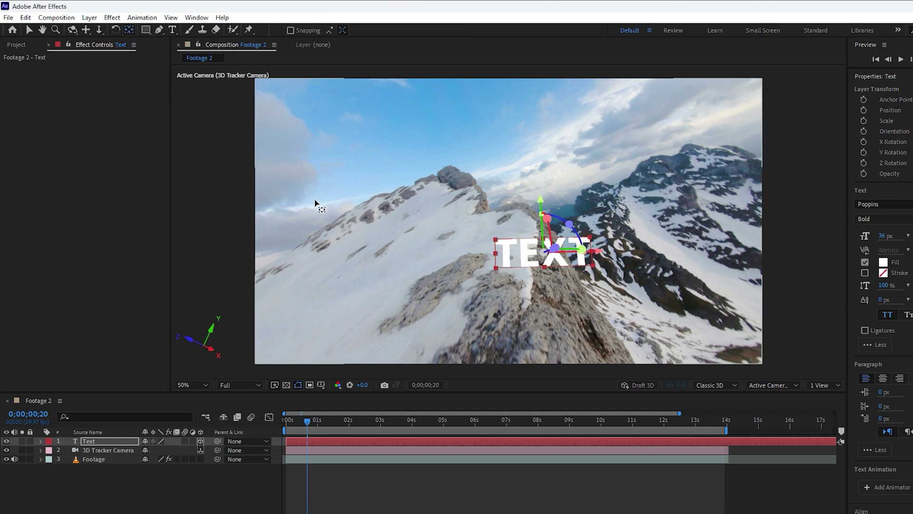
pyautogui.click(31, 30)
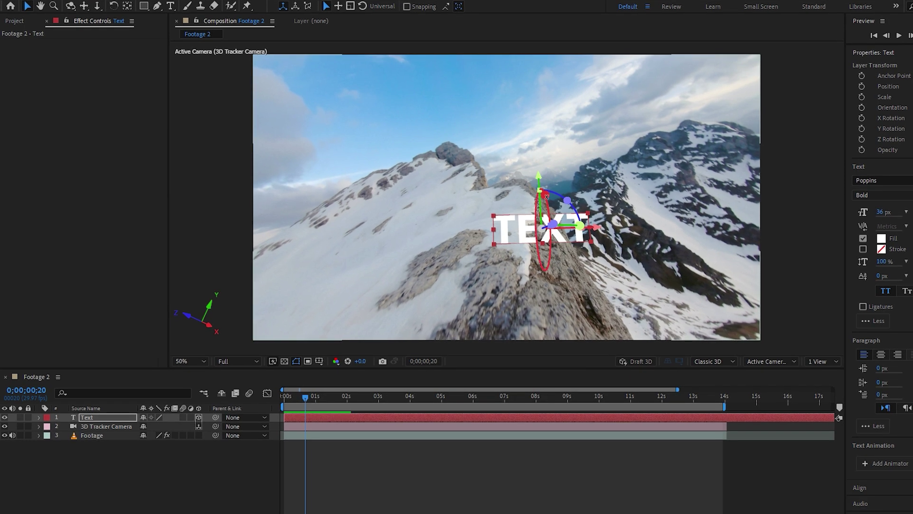
pyautogui.moveTo(547, 196); pyautogui.dragTo(501, 260)
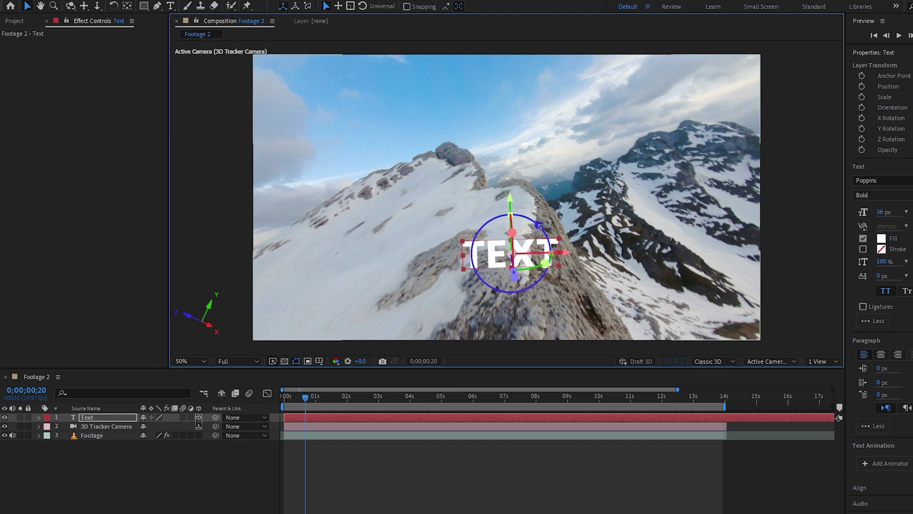
# Step: Change the text to ADVENTURE in Poppins Black and move it left onto the ridge
pyautogui.doubleClick(499, 257)
pyautogui.write('advent')
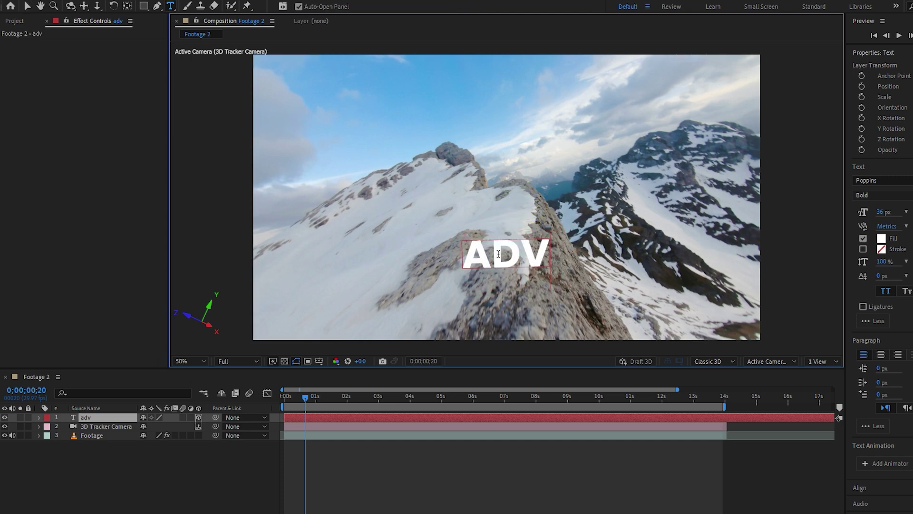
pyautogui.write('ure')
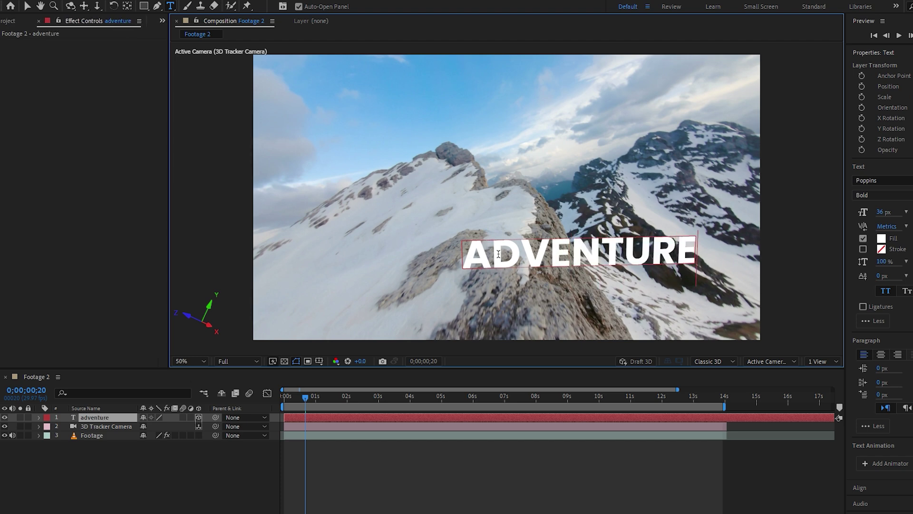
pyautogui.moveTo(465, 252); pyautogui.dragTo(704, 252)
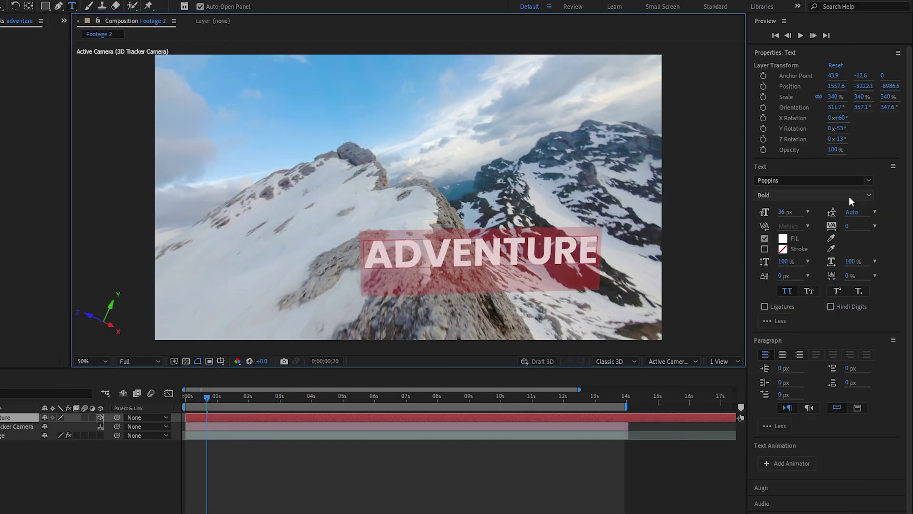
pyautogui.click(849, 196)
pyautogui.click(781, 253)
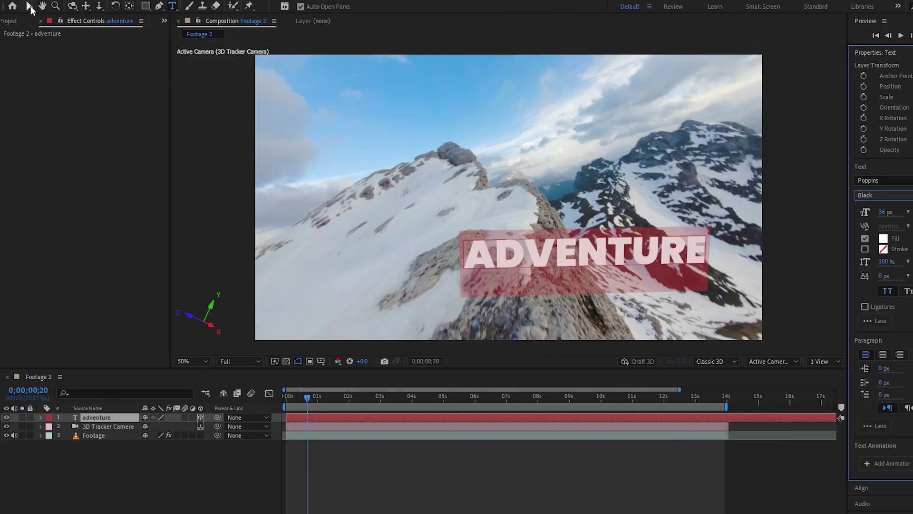
pyautogui.click(30, 7)
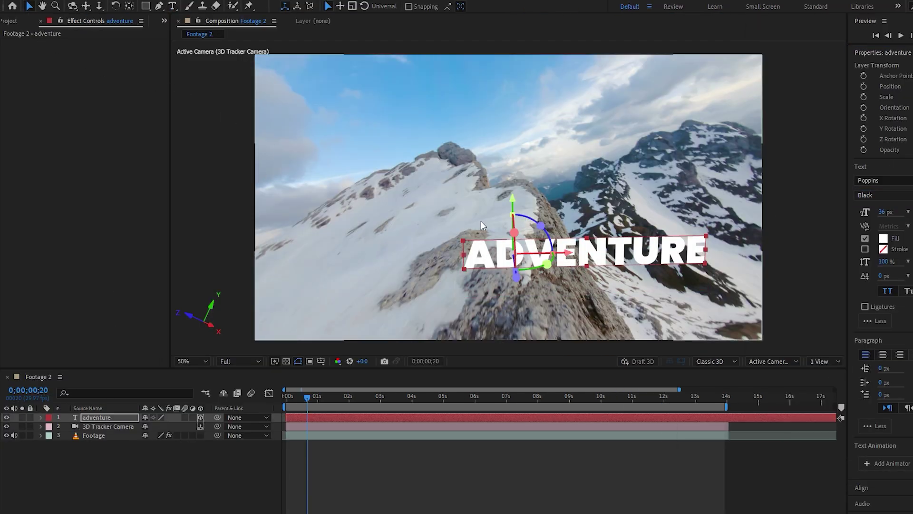
pyautogui.moveTo(591, 256); pyautogui.dragTo(531, 265)
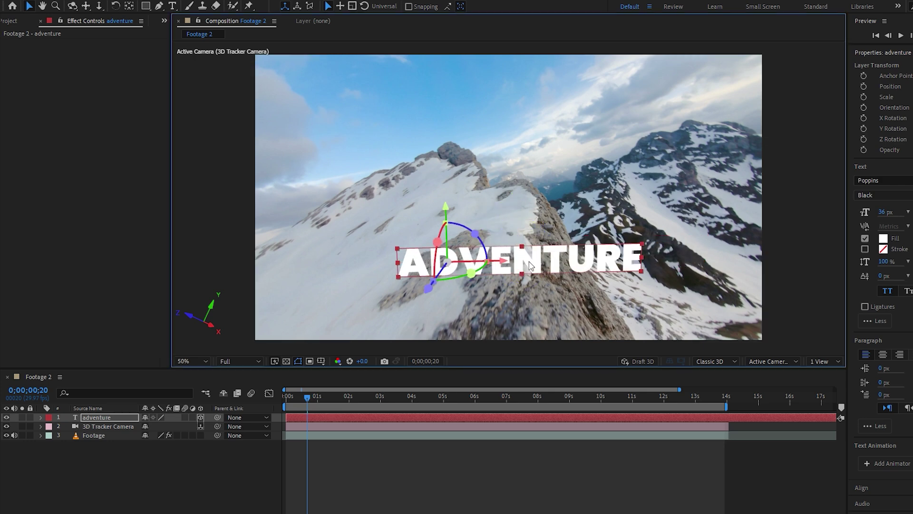
pyautogui.moveTo(308, 397); pyautogui.dragTo(287, 398)
# Step: Adjust ADVENTURE's tilt, lower its position, shrink it slightly, and level it along the ridge
pyautogui.press('space')
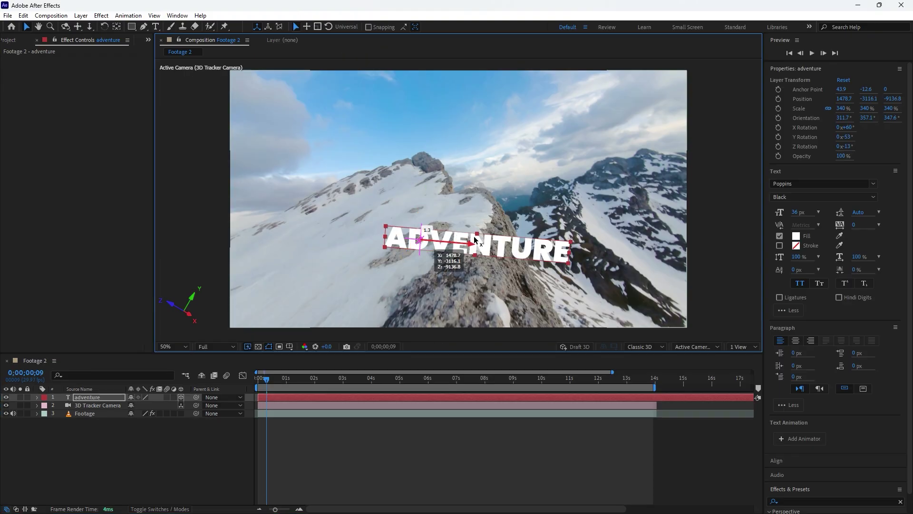
pyautogui.moveTo(521, 248); pyautogui.dragTo(478, 248)
pyautogui.moveTo(537, 245); pyautogui.dragTo(541, 255)
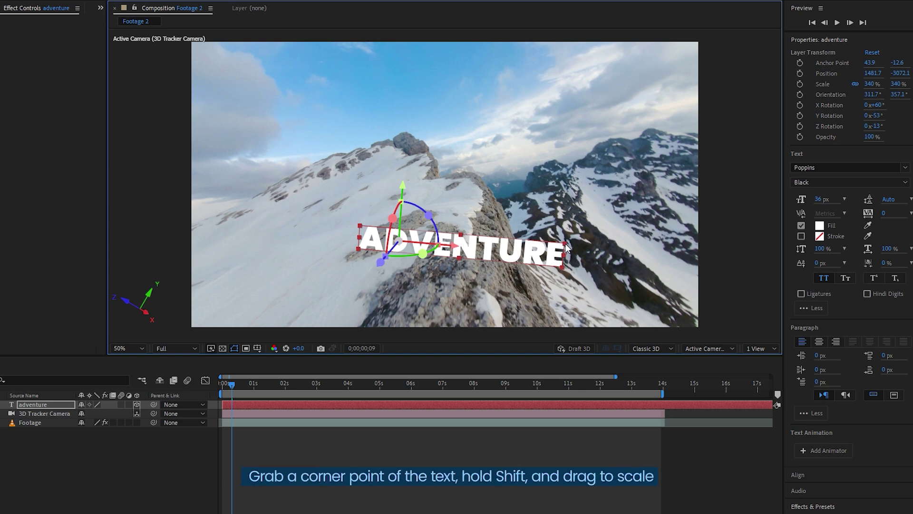
pyautogui.moveTo(566, 247)
pyautogui.mouseDown()
pyautogui.moveTo(627, 248)
pyautogui.moveTo(556, 246)
pyautogui.mouseUp()
pyautogui.moveTo(430, 217); pyautogui.dragTo(427, 213)
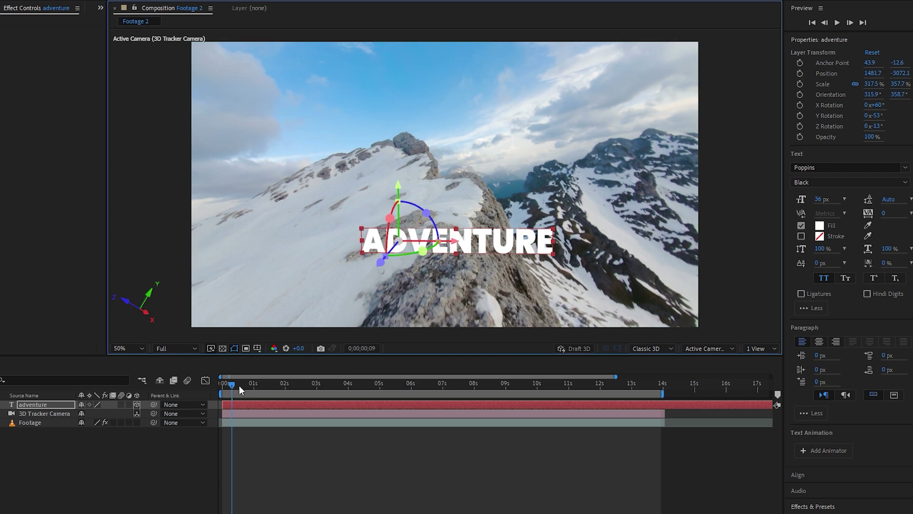
pyautogui.moveTo(233, 385); pyautogui.dragTo(262, 382)
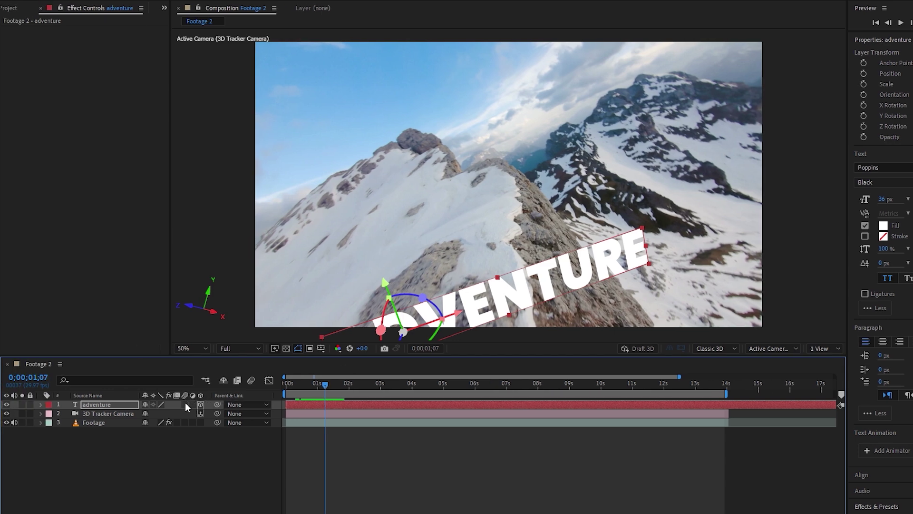
# Step: Enable motion blur on the adventure layer, preview the tracked text, and twirl open its properties
pyautogui.click(185, 405)
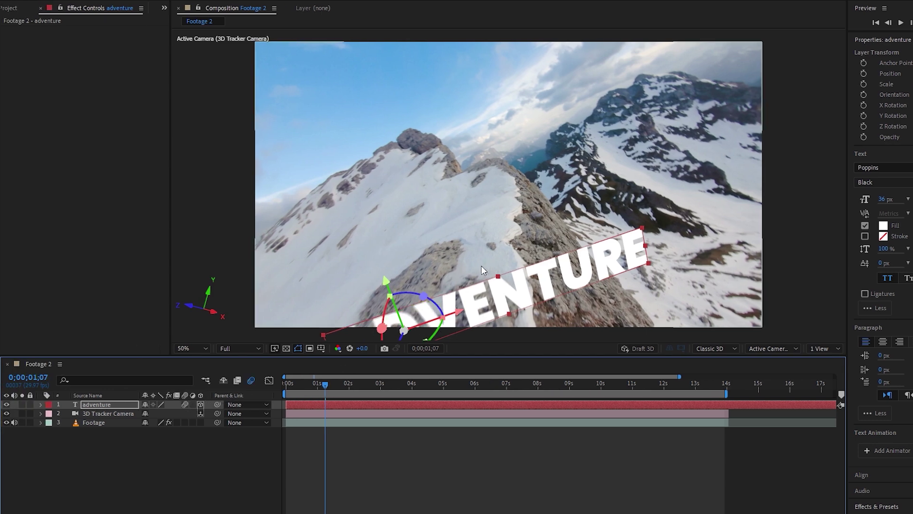
pyautogui.moveTo(327, 388); pyautogui.dragTo(294, 385)
pyautogui.press('space')
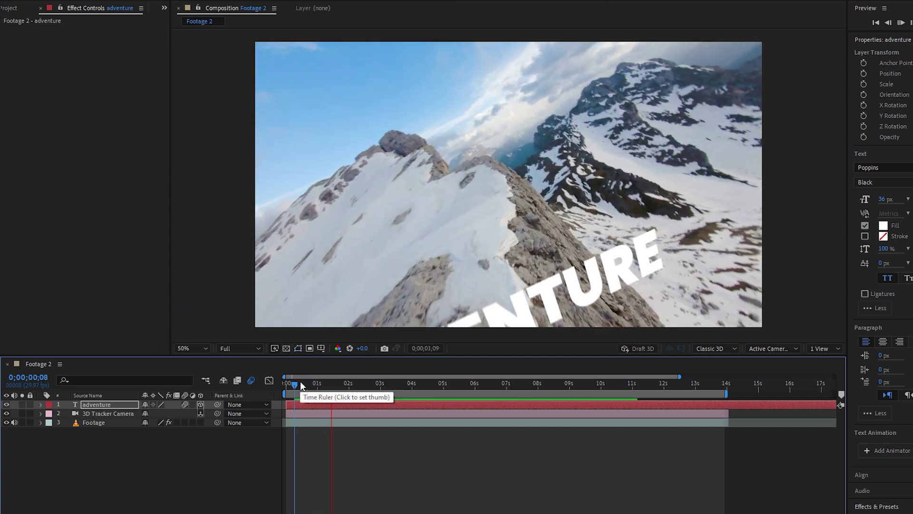
pyautogui.press('space')
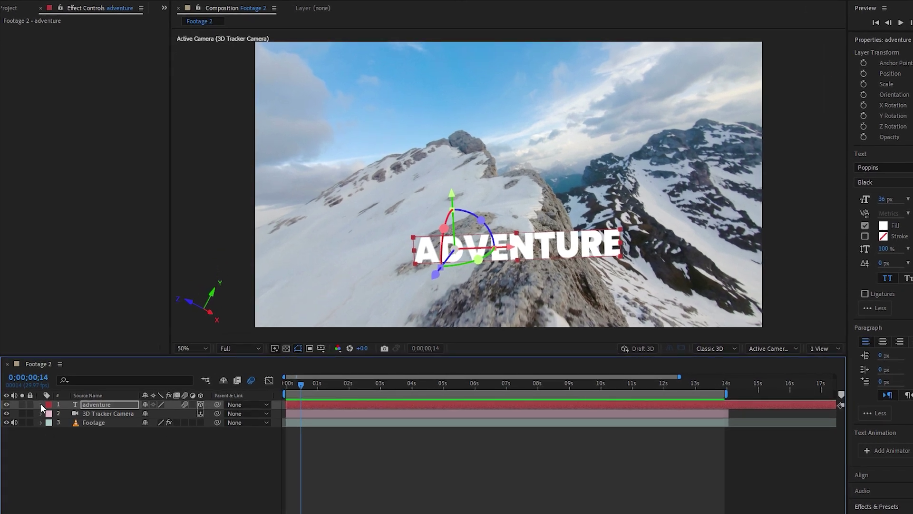
pyautogui.click(40, 404)
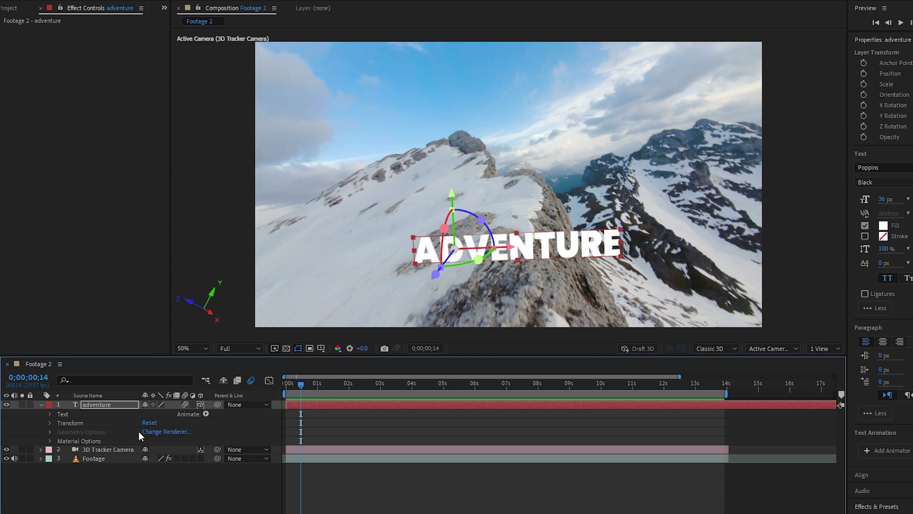
# Step: Switch the 3D renderer to Cinema 4D, confirm it in Composition Settings, and show the text's Geometry Options
pyautogui.click(727, 348)
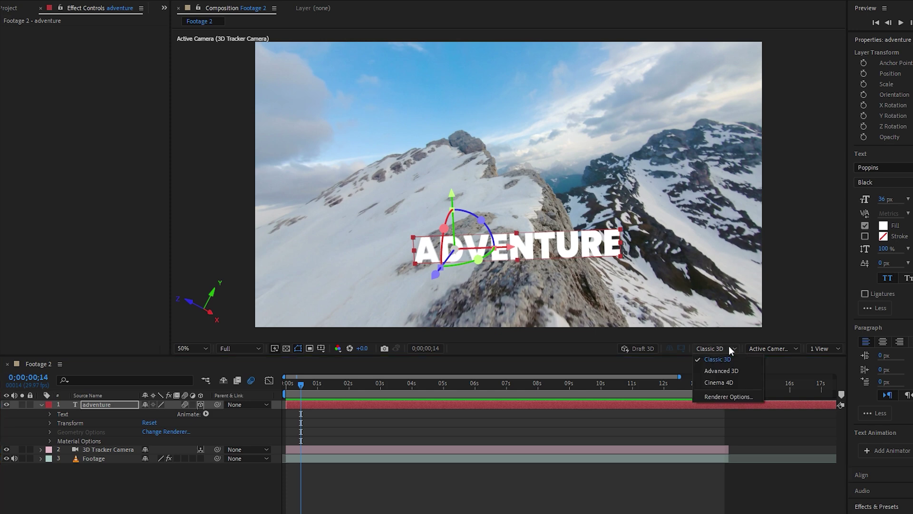
pyautogui.click(715, 380)
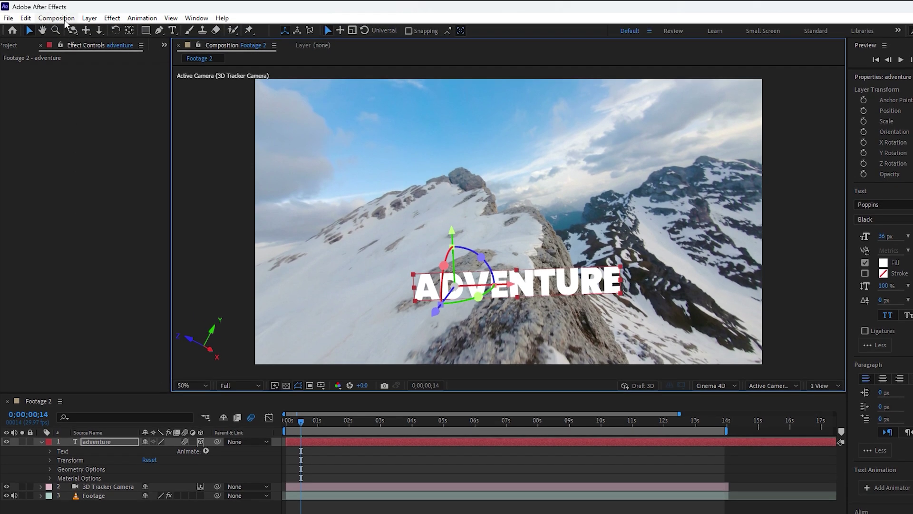
pyautogui.click(66, 21)
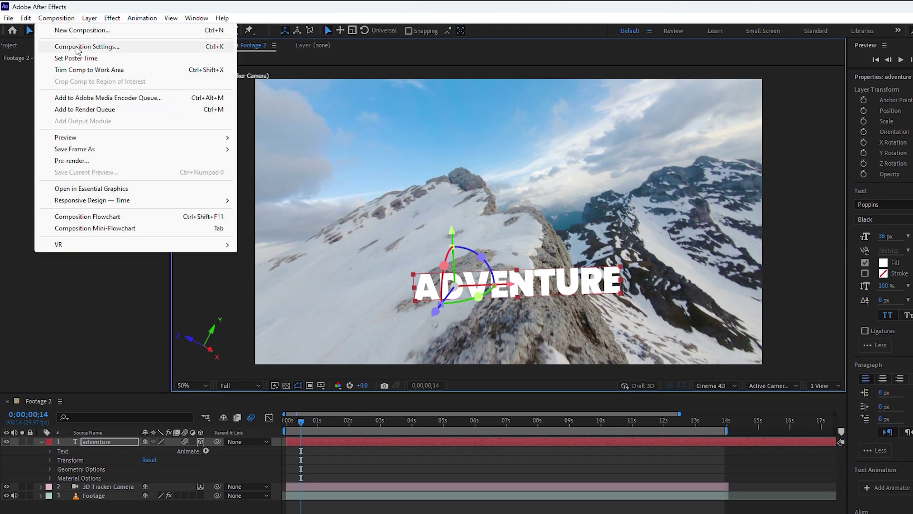
pyautogui.click(75, 47)
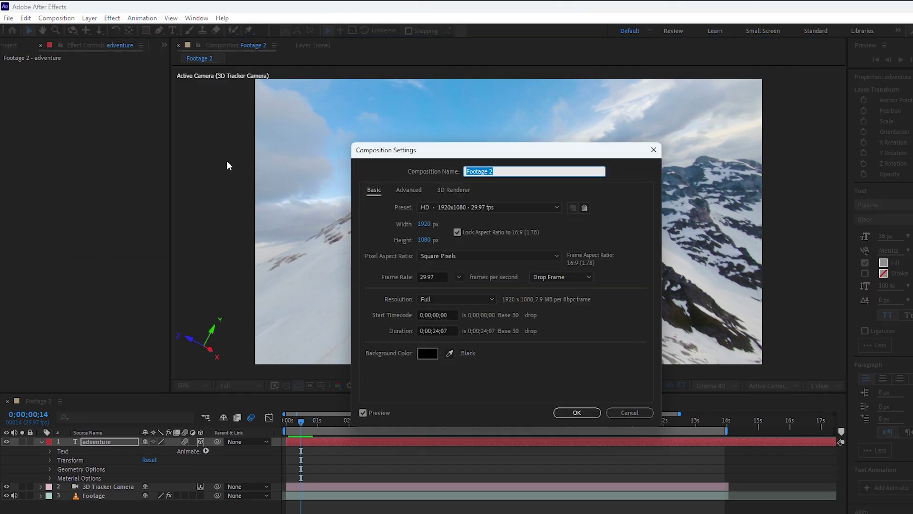
pyautogui.click(450, 189)
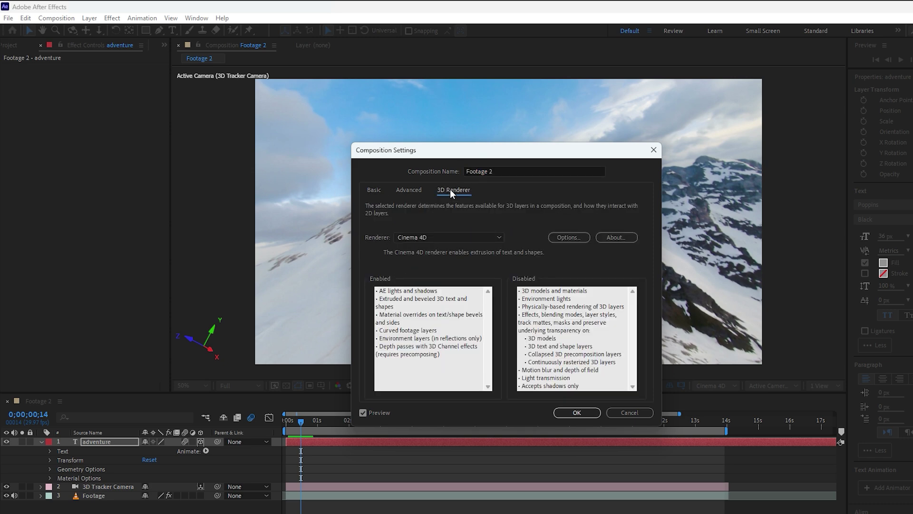
pyautogui.click(470, 238)
pyautogui.click(427, 269)
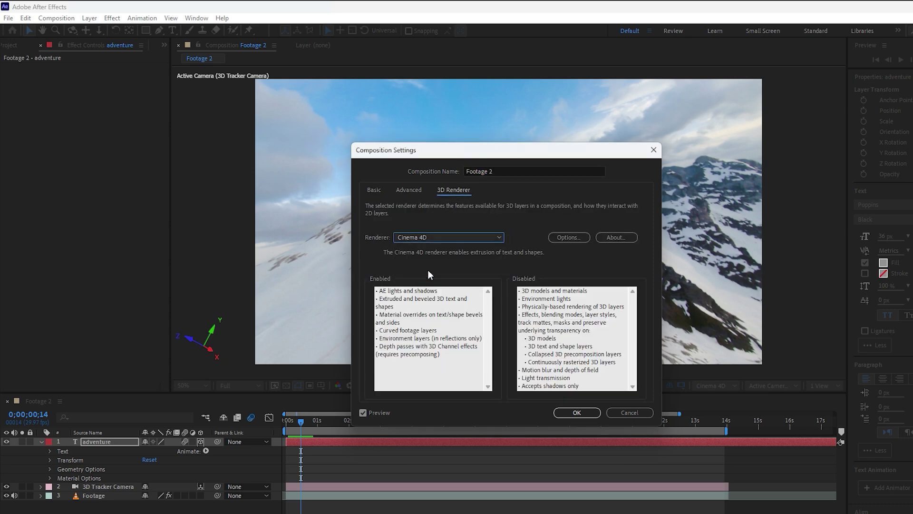
pyautogui.click(575, 412)
pyautogui.click(50, 414)
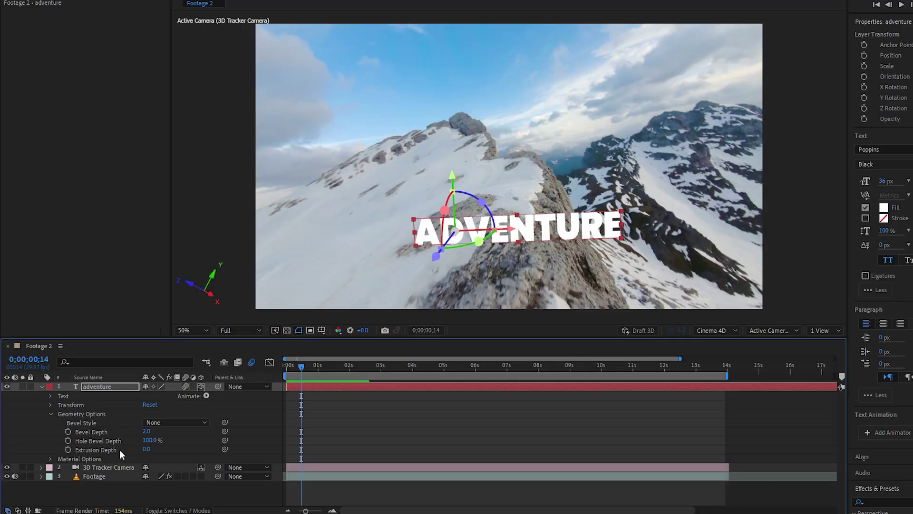
# Step: Scrub ADVENTURE's Extrusion Depth to 9.0 and fit the viewer at 50%
pyautogui.moveTo(146, 449); pyautogui.dragTo(151, 451)
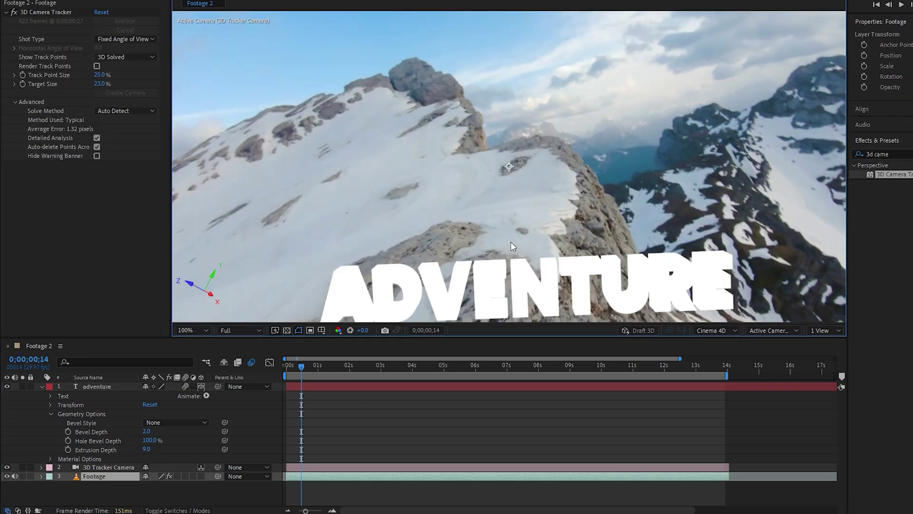
pyautogui.press(',')
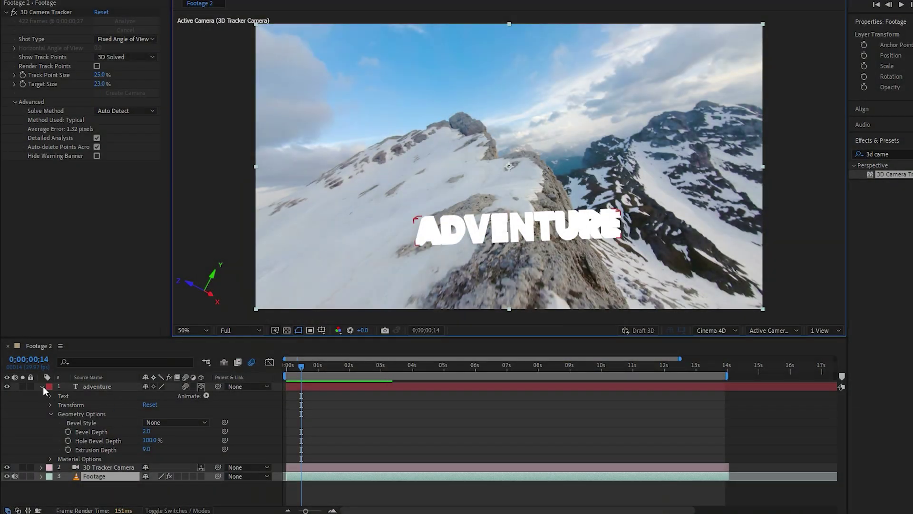
# Step: Create Point Light 1 at 100% intensity with Casts Shadows enabled
pyautogui.click(43, 386)
pyautogui.rightClick(104, 440)
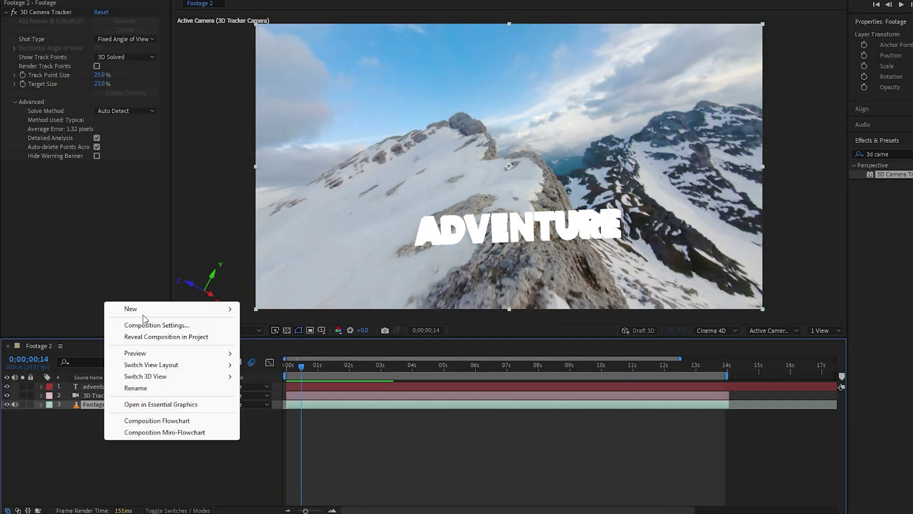
pyautogui.moveTo(147, 310)
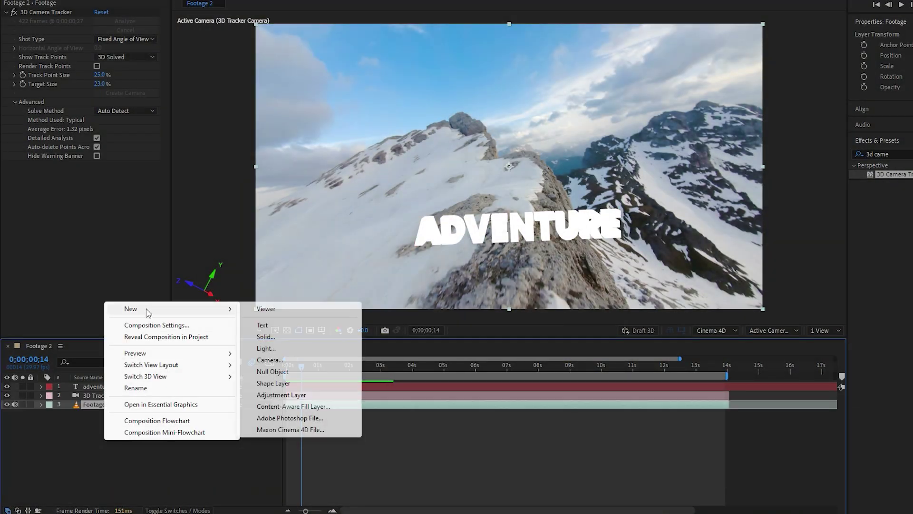
pyautogui.click(265, 349)
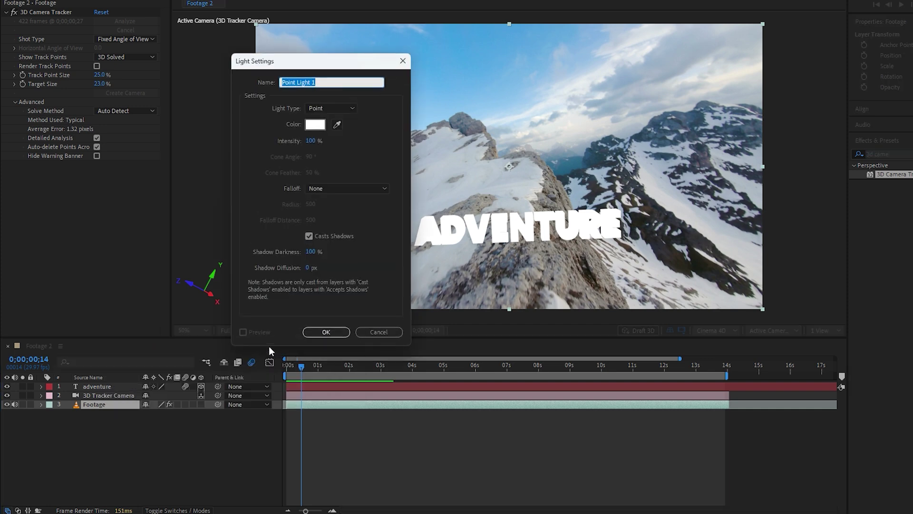
pyautogui.click(338, 108)
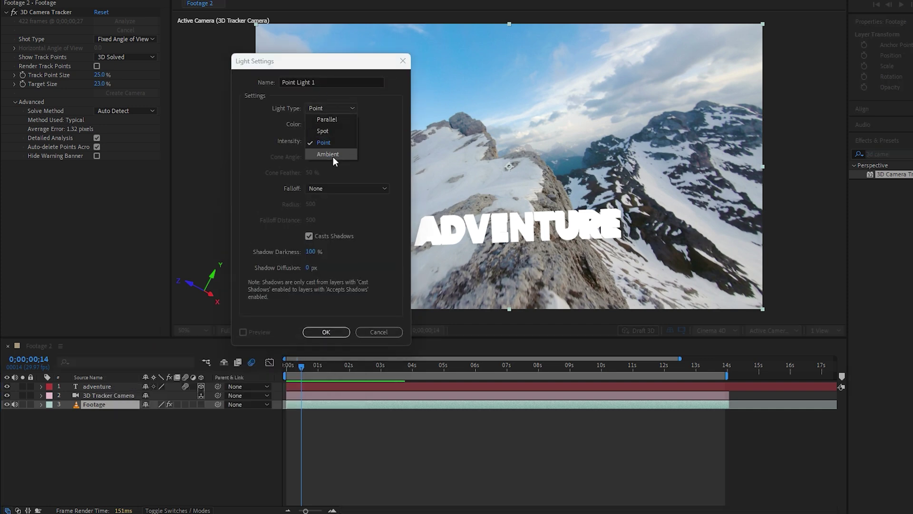
pyautogui.click(326, 144)
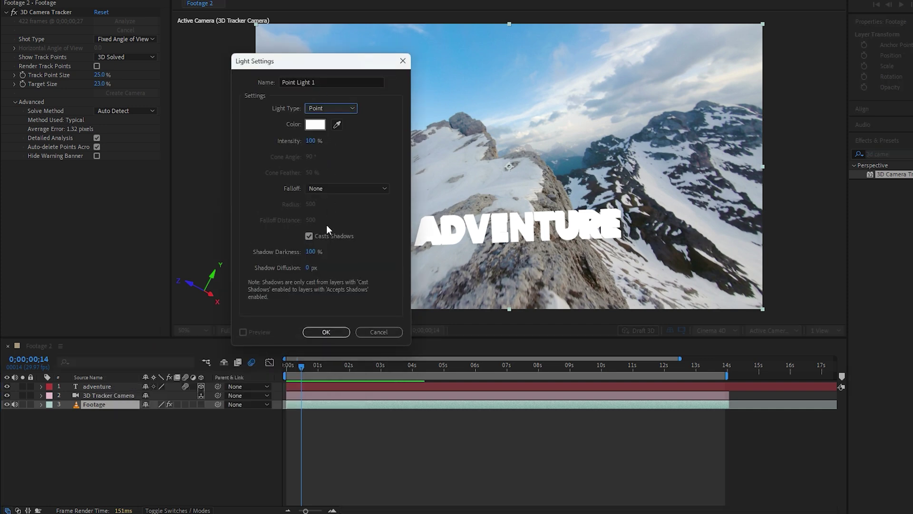
pyautogui.click(312, 233)
pyautogui.click(312, 235)
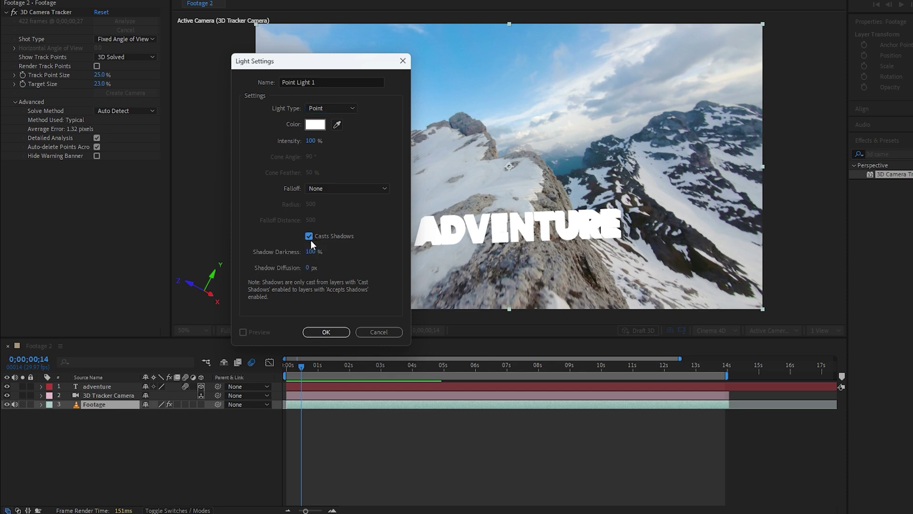
pyautogui.click(326, 332)
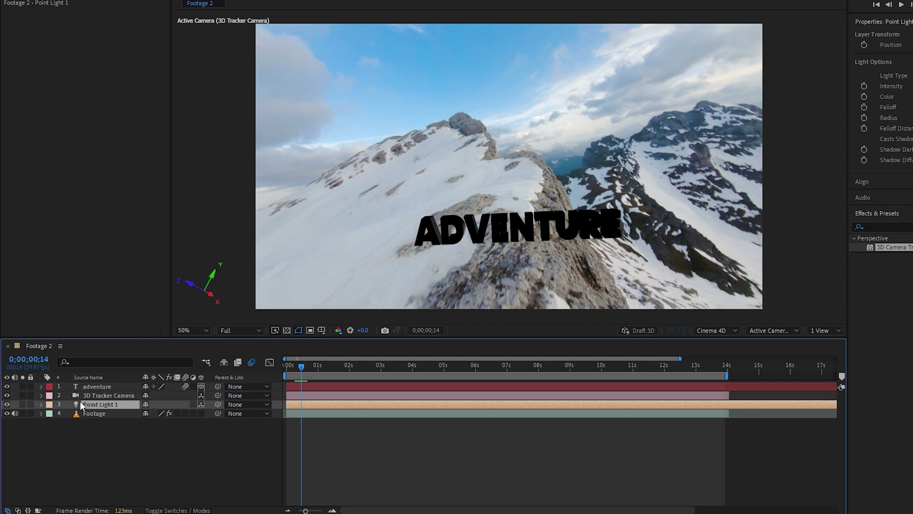
# Step: Move Point Light 1 to the top of the stack and set its Light Type to Parallel
pyautogui.moveTo(103, 404); pyautogui.dragTo(105, 383)
pyautogui.click(42, 386)
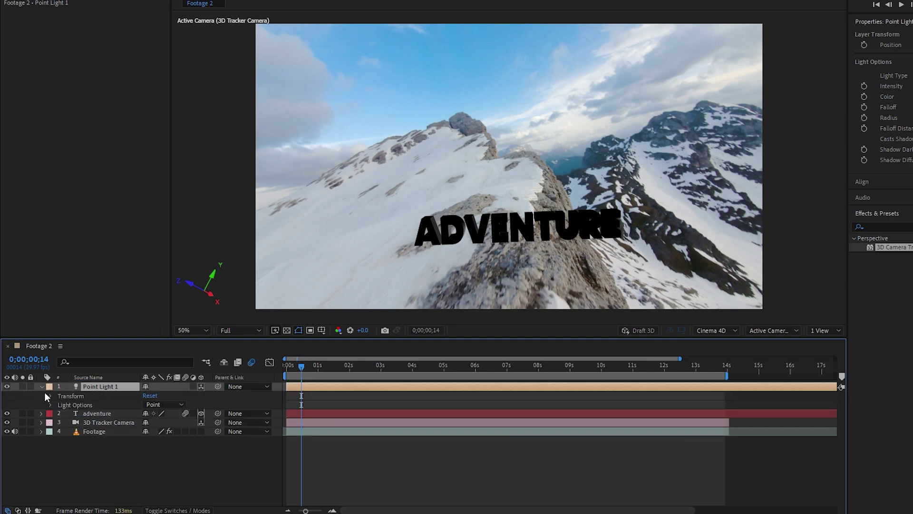
pyautogui.click(50, 404)
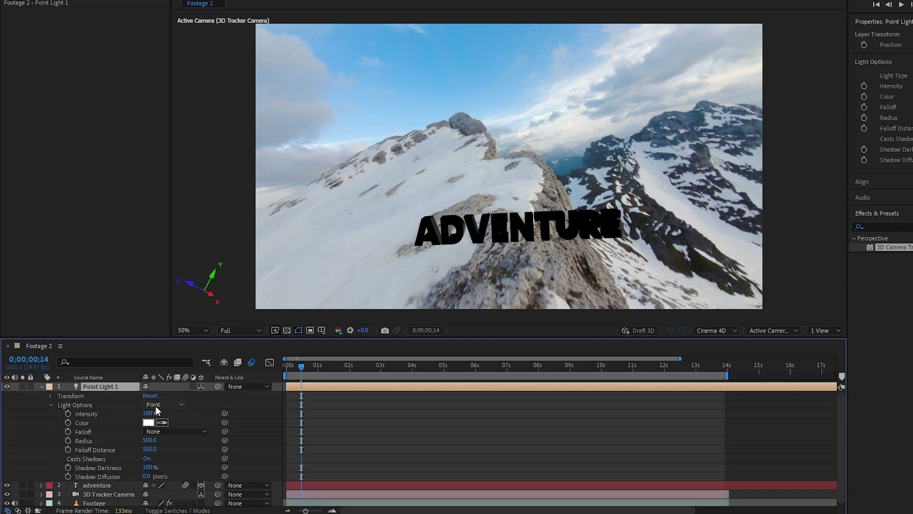
pyautogui.click(177, 404)
pyautogui.click(182, 415)
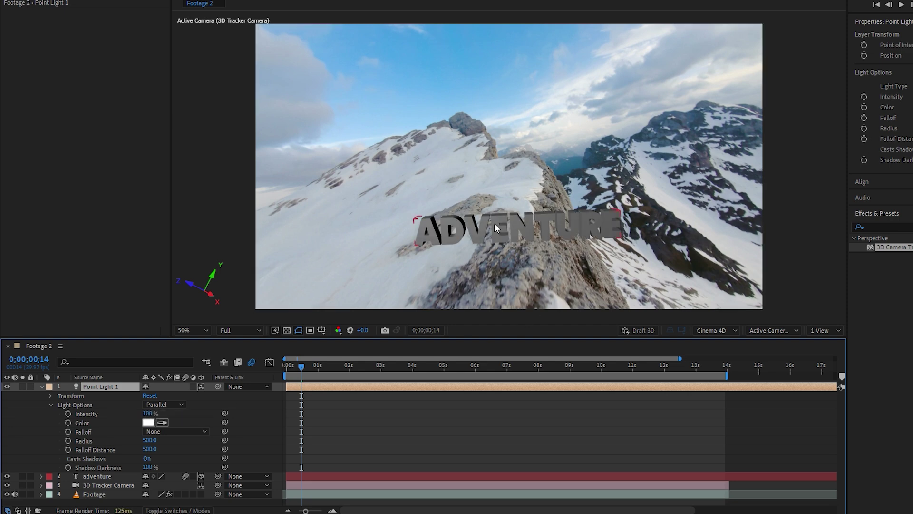
# Step: Reposition the light over the footage so ADVENTURE's letter faces appear bright white
pyautogui.press(',')
pyautogui.press(',')
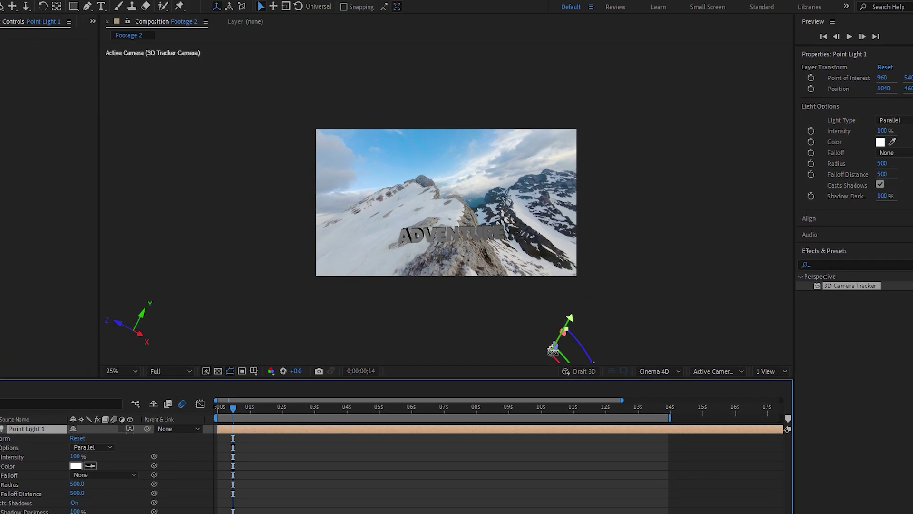
pyautogui.moveTo(553, 351); pyautogui.dragTo(450, 227)
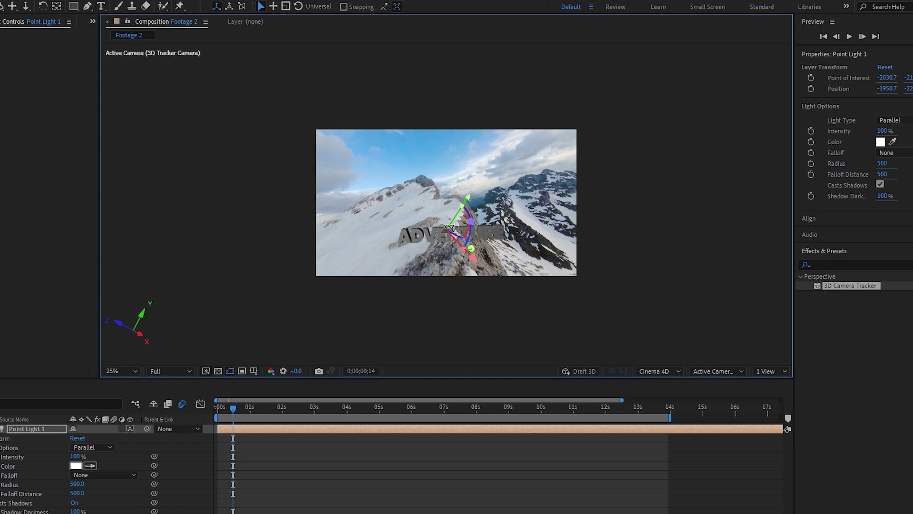
pyautogui.press('.')
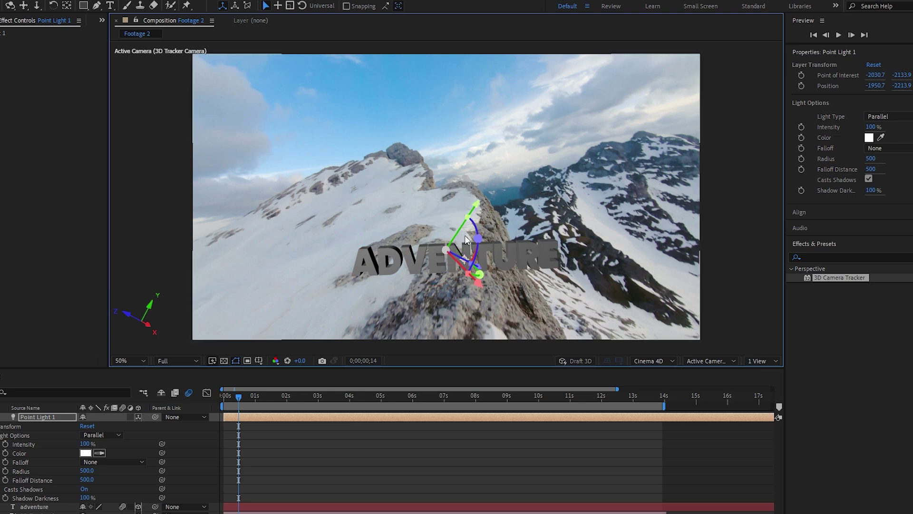
pyautogui.moveTo(469, 219); pyautogui.dragTo(495, 283)
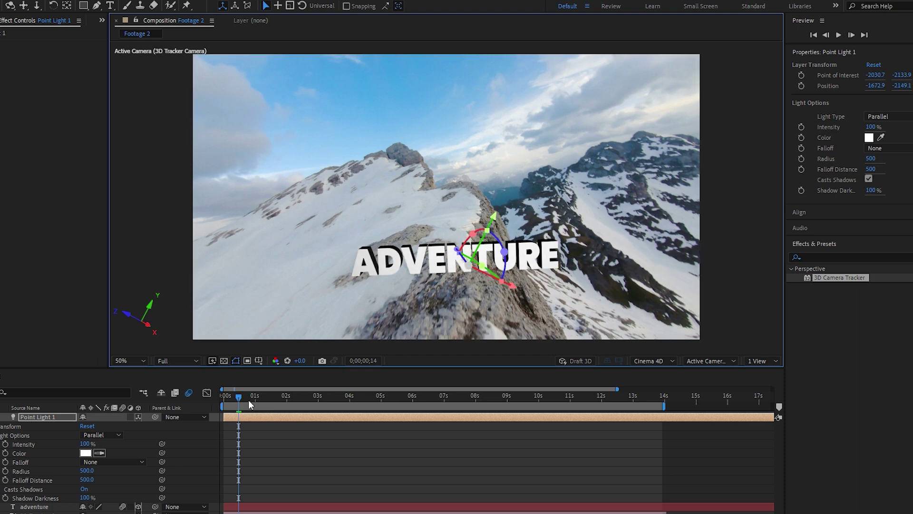
# Step: Preview the composition from the start, briefly in full-screen view
pyautogui.press('Home')
pyautogui.press('space')
pyautogui.press('`')
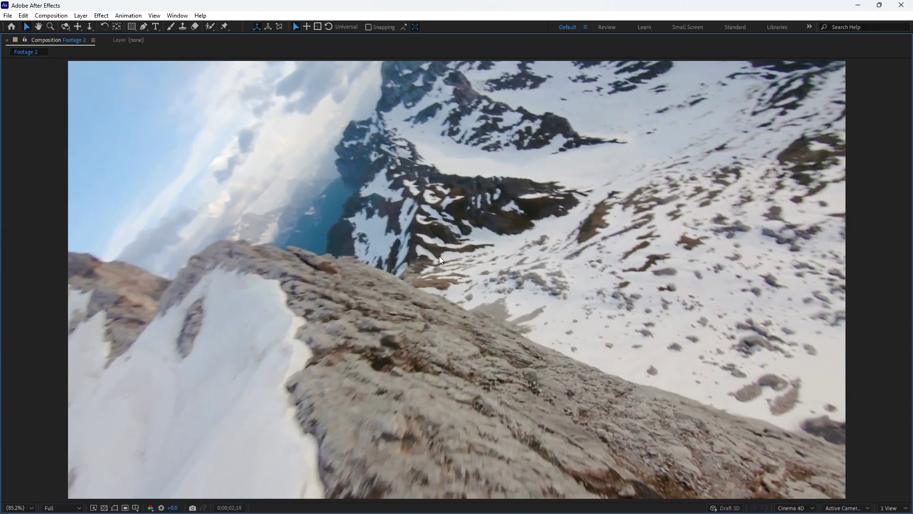
pyautogui.press('`')
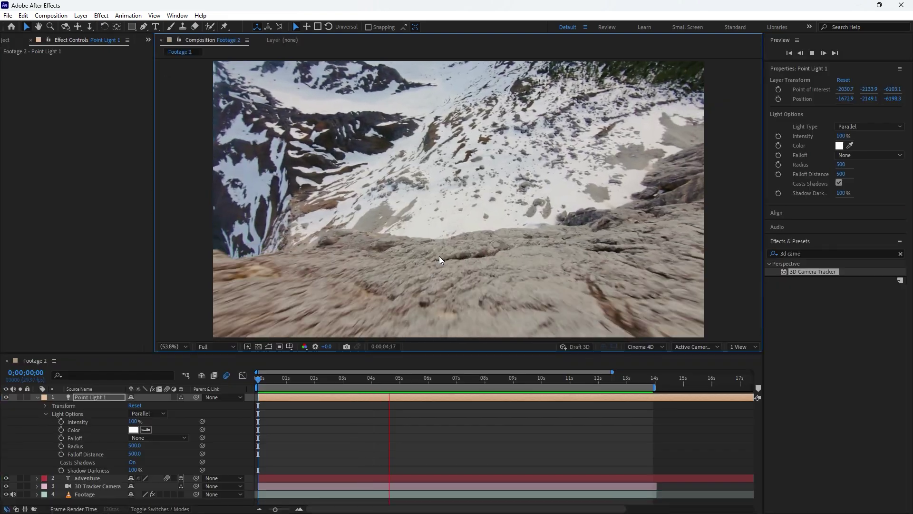
pyautogui.press('space')
# Step: Go to frame 0;00;02;06, collapse the light and select the Footage layer
pyautogui.moveTo(406, 378); pyautogui.dragTo(320, 378)
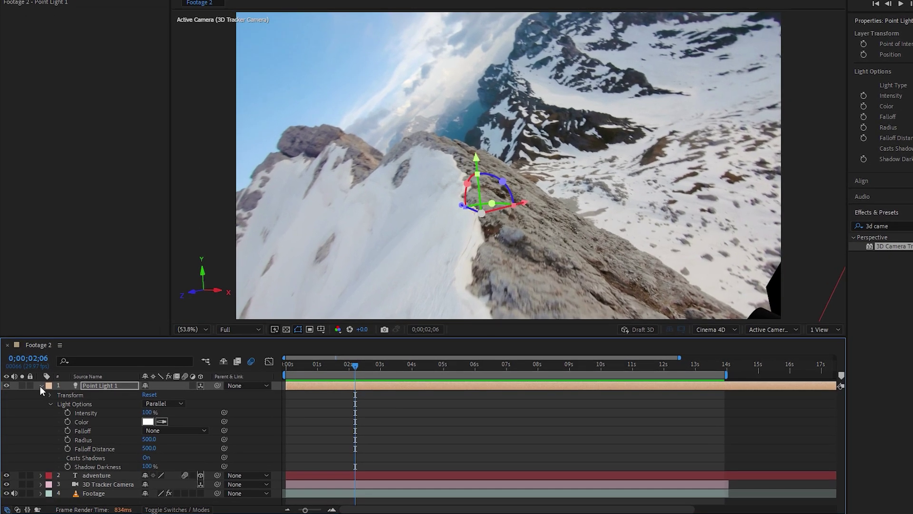
pyautogui.click(38, 397)
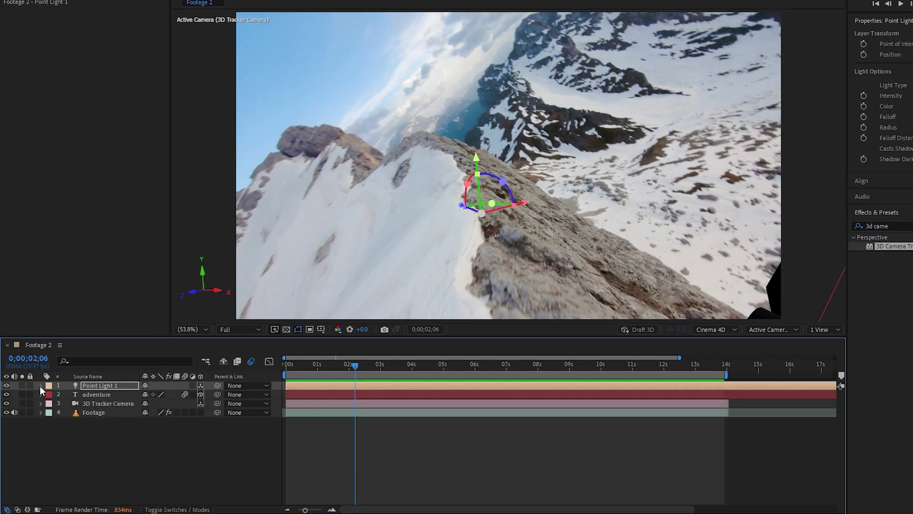
pyautogui.click(90, 412)
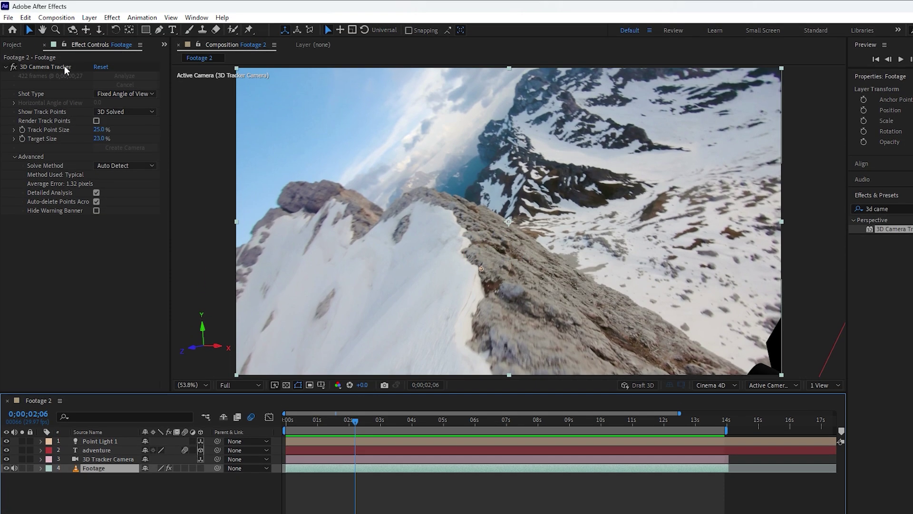
# Step: Create a 3D text layer at the ridge track points and rotate it to the ridge angle
pyautogui.click(59, 41)
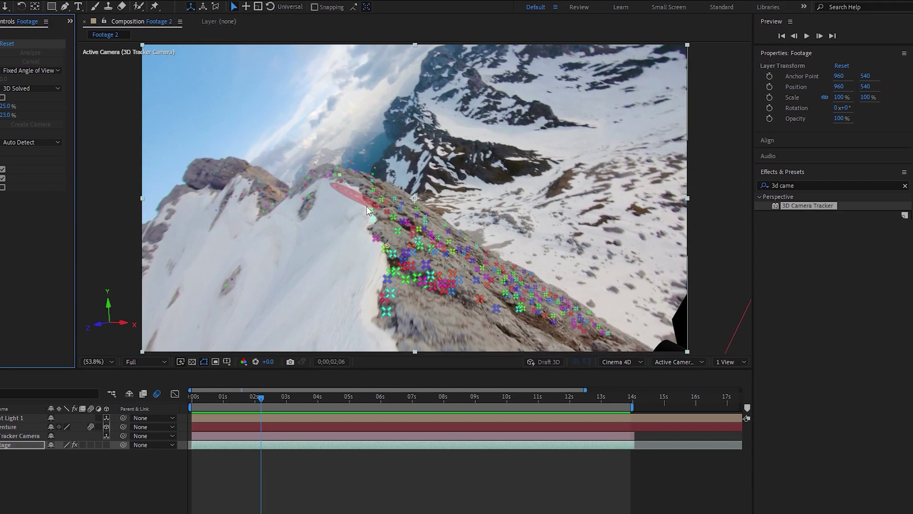
pyautogui.rightClick(374, 205)
pyautogui.click(407, 208)
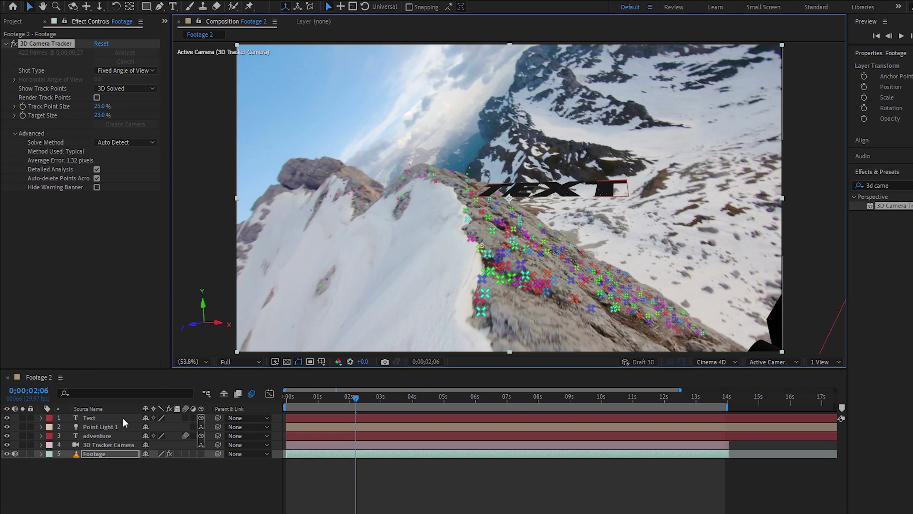
pyautogui.click(26, 418)
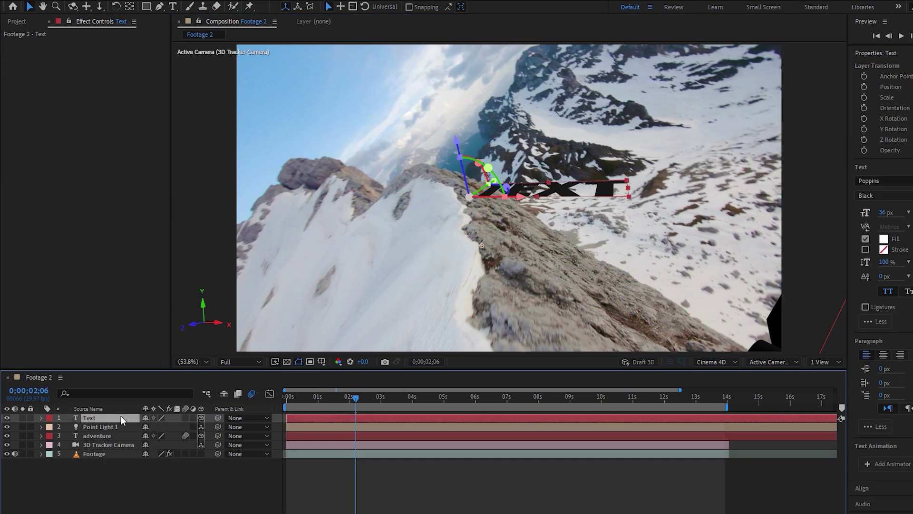
pyautogui.moveTo(479, 182); pyautogui.dragTo(414, 211)
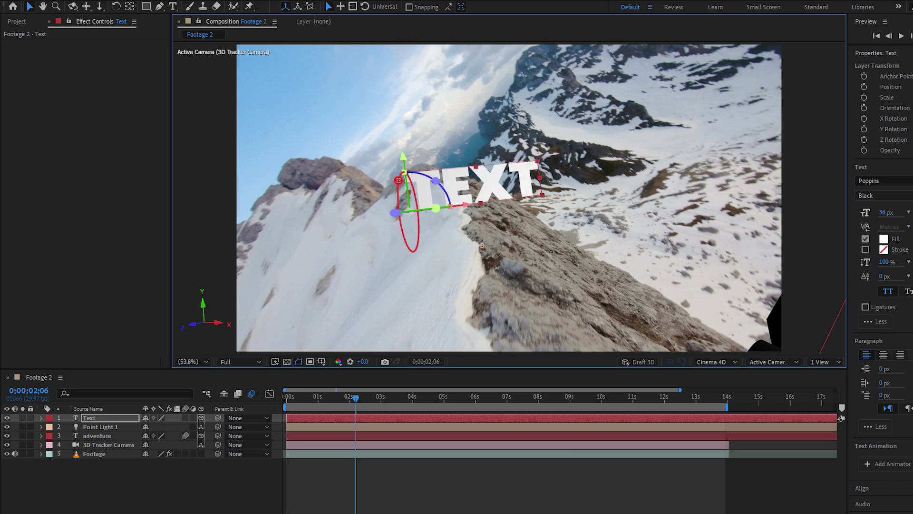
# Step: Change the placeholder text to 'discover' and move it onto the ridge
pyautogui.doubleClick(478, 196)
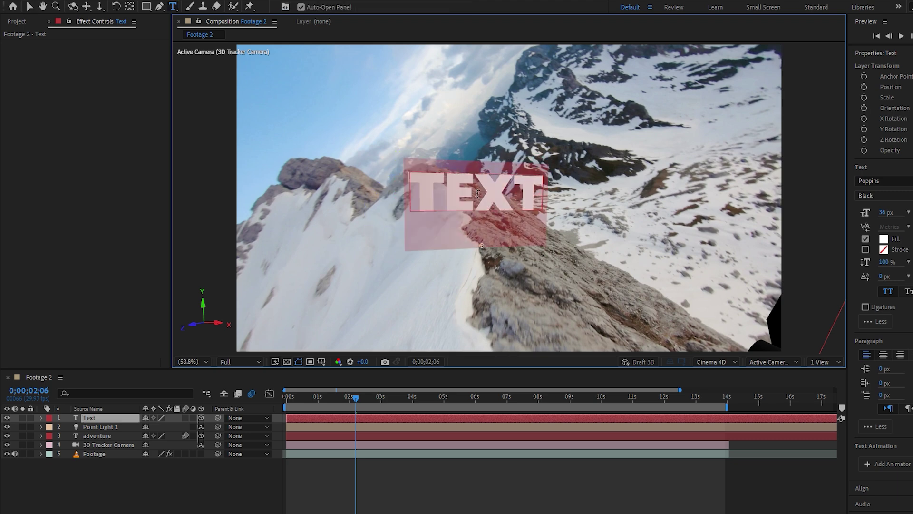
pyautogui.write('discover')
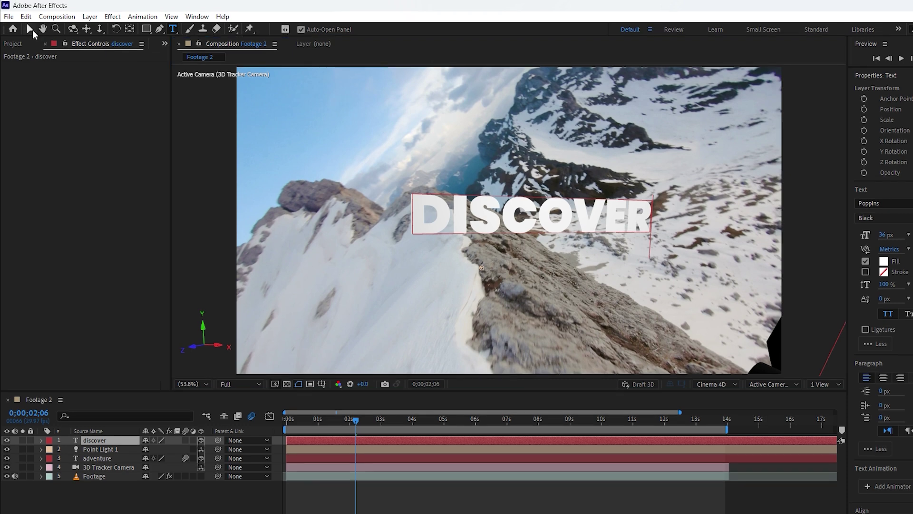
pyautogui.click(33, 30)
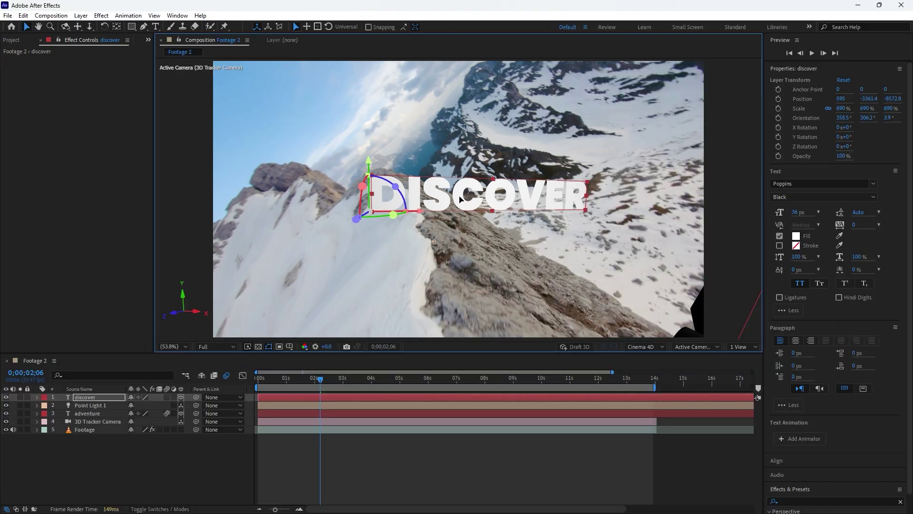
pyautogui.moveTo(515, 221); pyautogui.dragTo(506, 229)
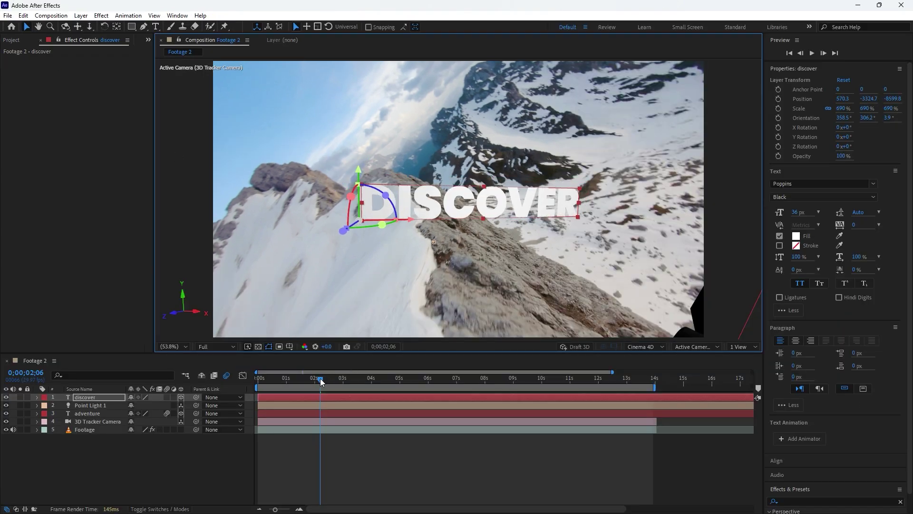
# Step: Move DISCOVER, scale it to 599.3%, and tilt it to about 23.4°, 305.4°, 9.3°
pyautogui.moveTo(322, 382)
pyautogui.mouseDown()
pyautogui.moveTo(248, 378)
pyautogui.moveTo(310, 378)
pyautogui.mouseUp()
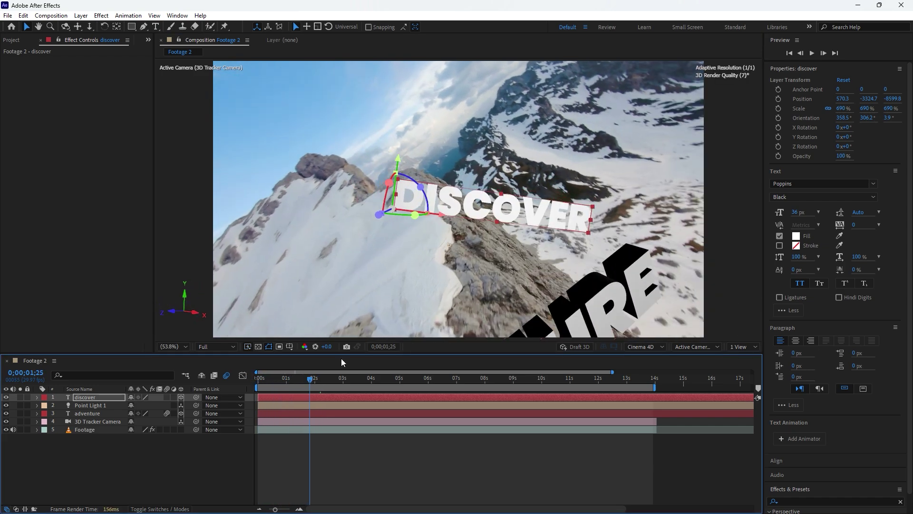
pyautogui.moveTo(409, 202); pyautogui.dragTo(363, 200)
pyautogui.press('space')
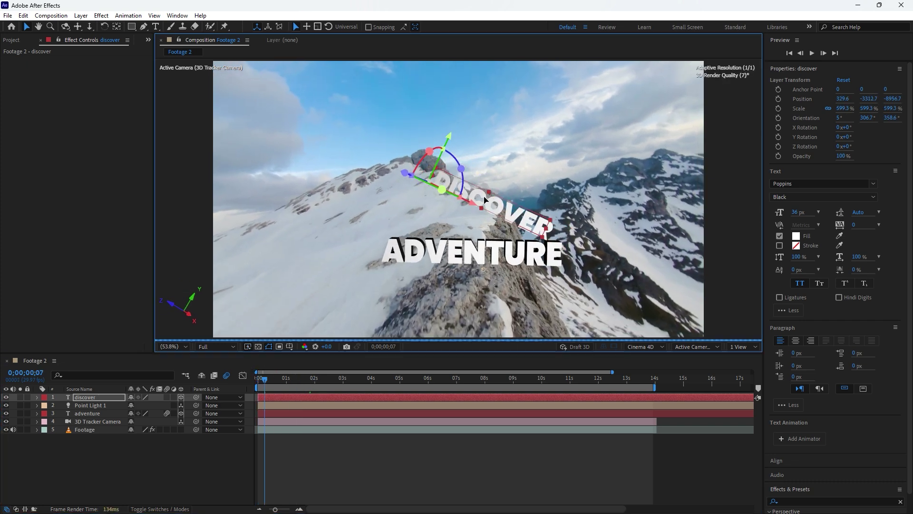
pyautogui.moveTo(459, 181); pyautogui.dragTo(428, 191)
pyautogui.click(321, 380)
pyautogui.moveTo(321, 380); pyautogui.dragTo(312, 381)
pyautogui.moveTo(329, 183); pyautogui.dragTo(370, 189)
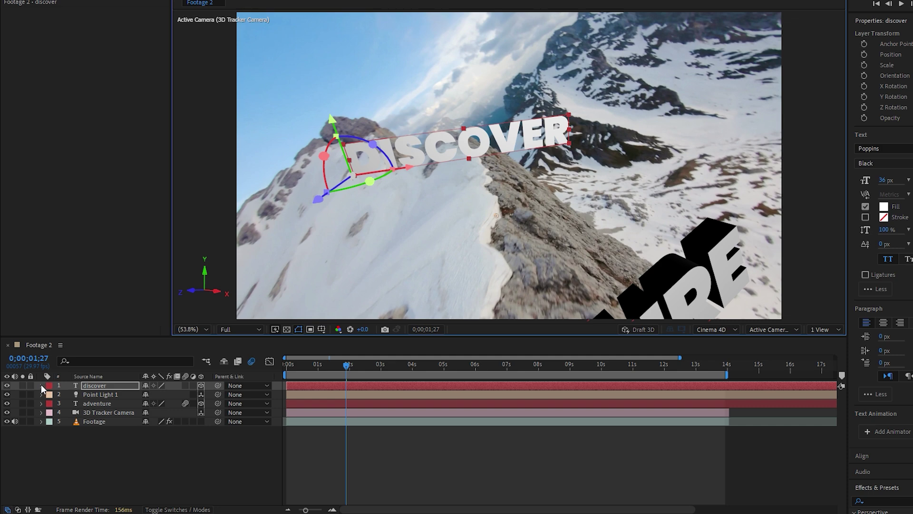
# Step: Set DISCOVER's Extrusion Depth to 14 in Geometry Options
pyautogui.click(41, 385)
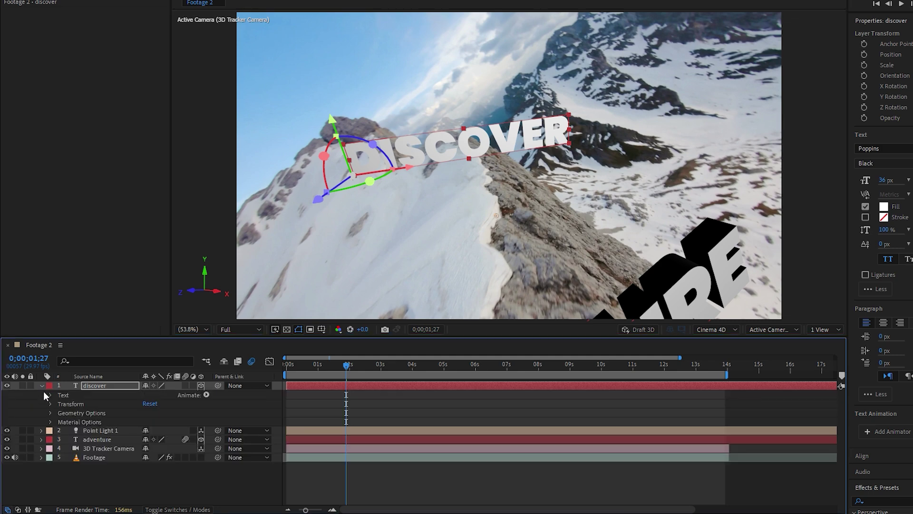
pyautogui.click(50, 413)
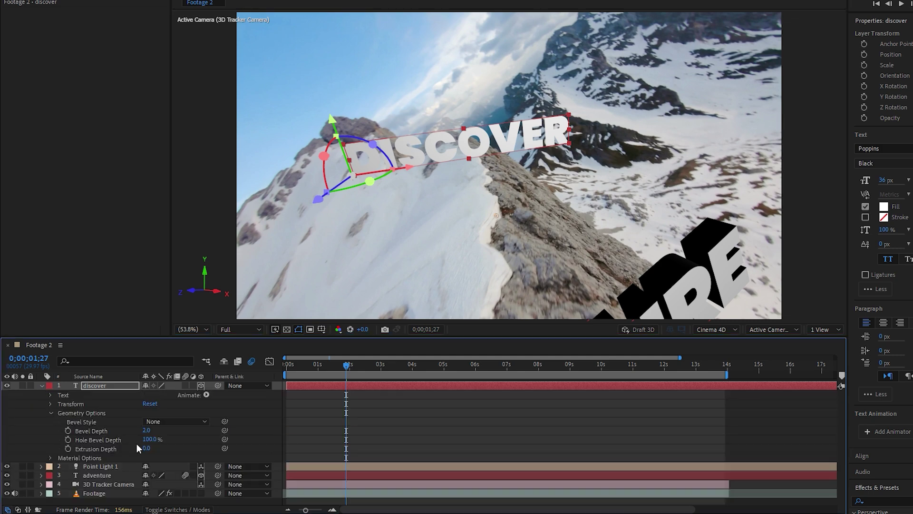
pyautogui.moveTo(147, 450); pyautogui.dragTo(154, 447)
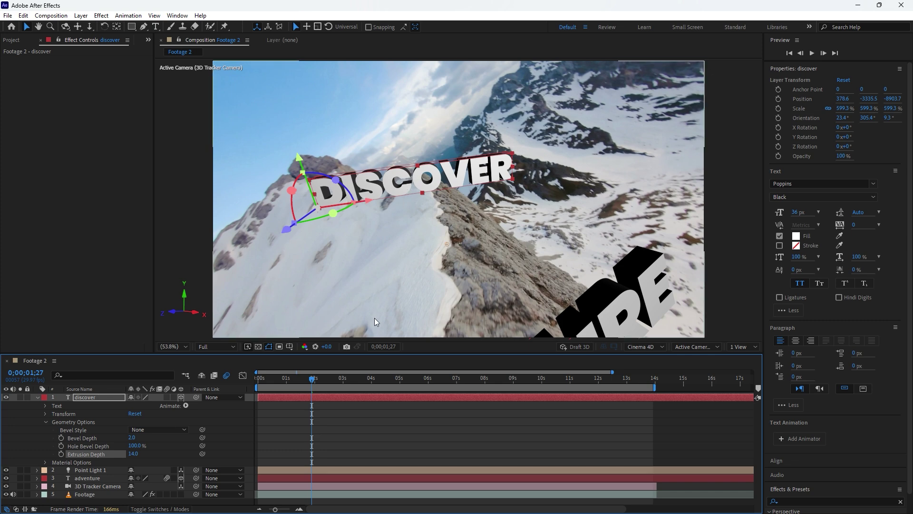
pyautogui.click(307, 381)
pyautogui.moveTo(306, 381); pyautogui.dragTo(265, 375)
pyautogui.press('space')
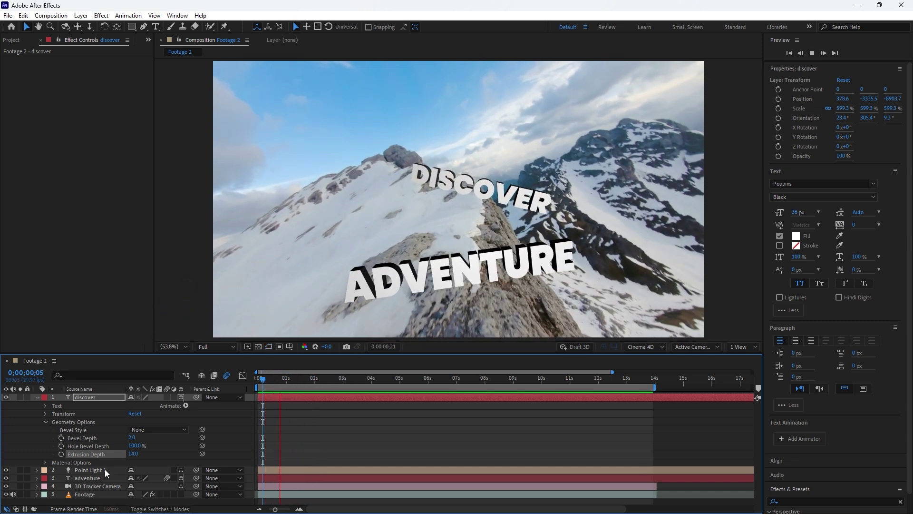